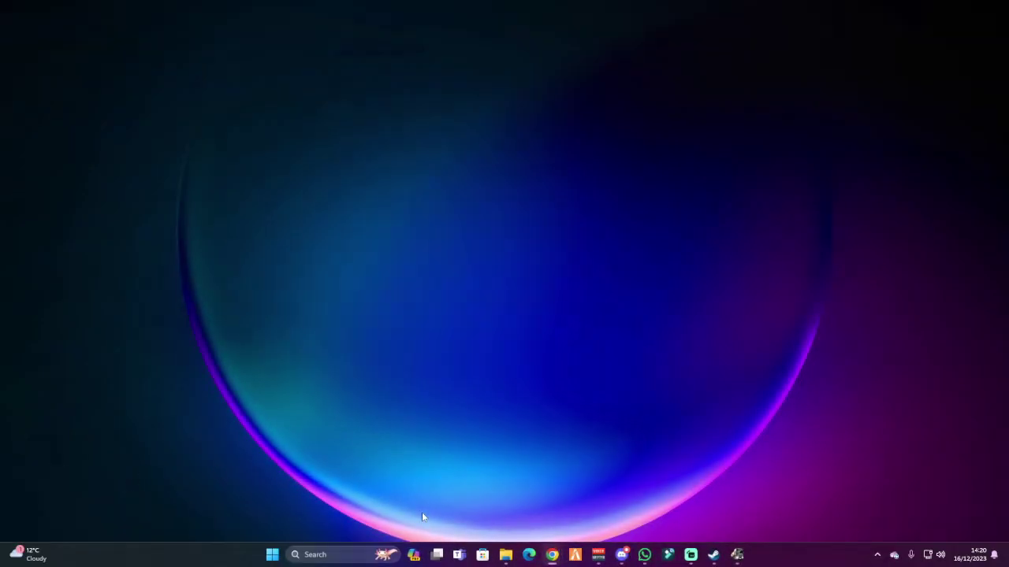
Step: Show previews of the two Chrome windows with the ProMods setup guide and RusMap page
mouse_move(557, 558)
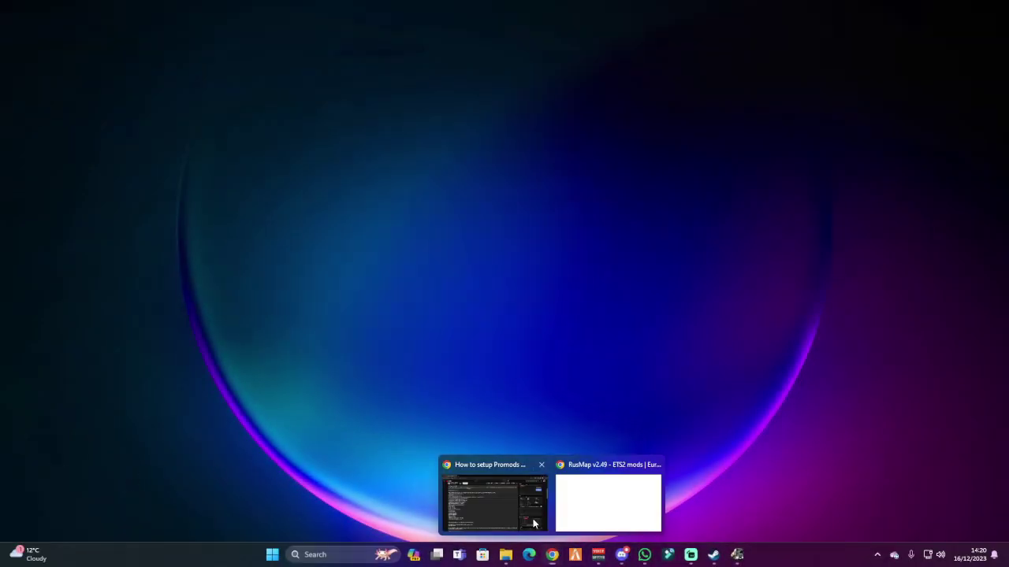
Step: Generate the ProMods 2.68 definition file from the Installer page using default settings
left_click(577, 512)
key("ctrl+Tab")
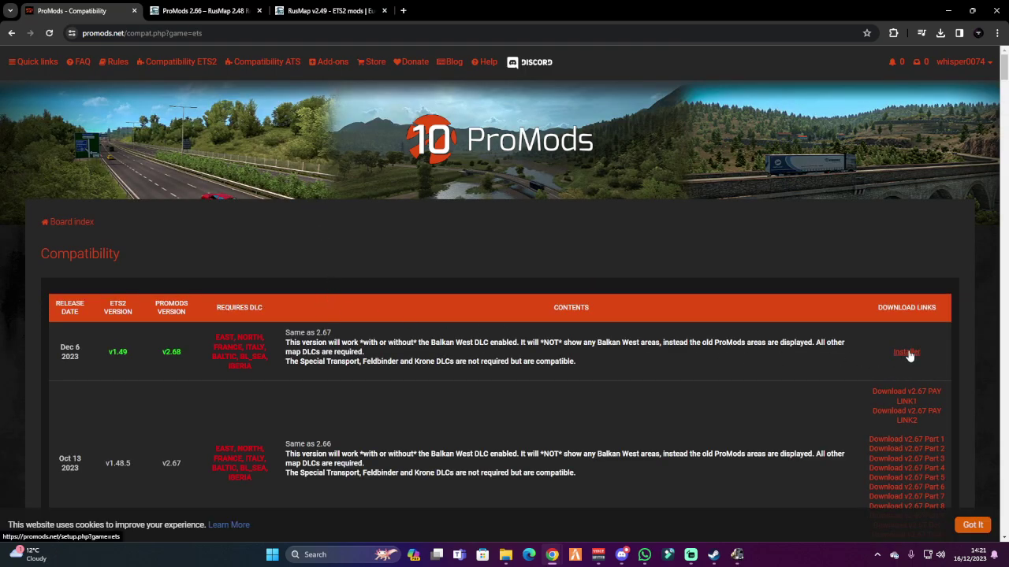
left_click(906, 353)
scroll(272, 322, "down", 2)
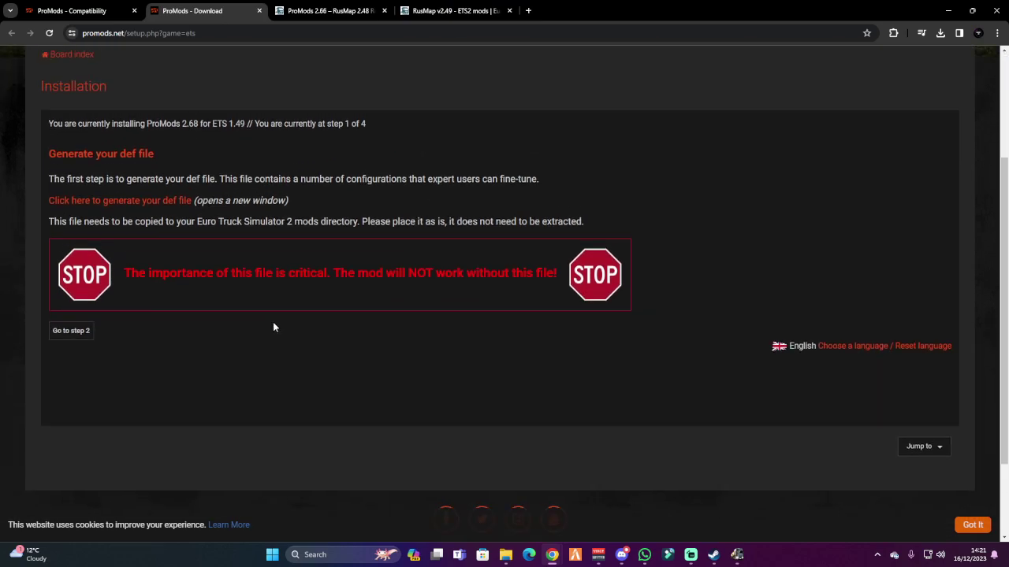
scroll(61, 251, "up", 1)
left_click(142, 268)
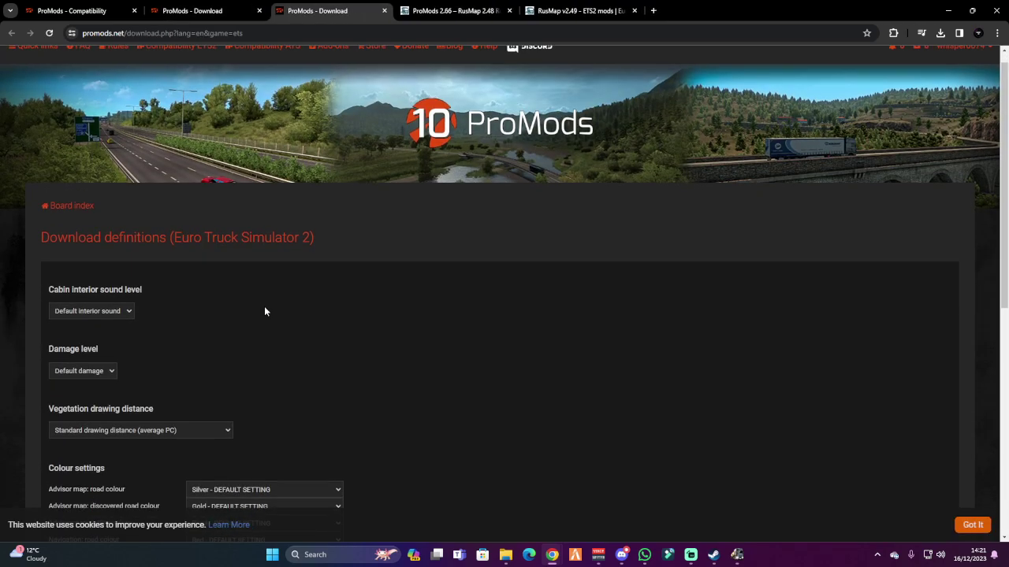
scroll(262, 309, "down", 6)
left_click(67, 279)
Step: Close the extra ProMods tabs and return to the ProMods home page's download tiles
scroll(275, 238, "up", 3)
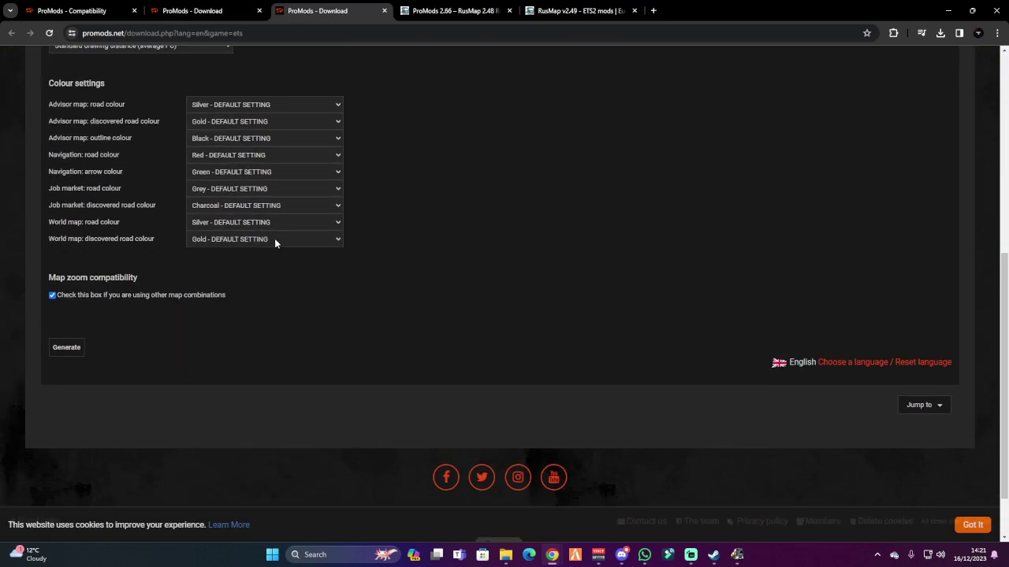
left_click(385, 11)
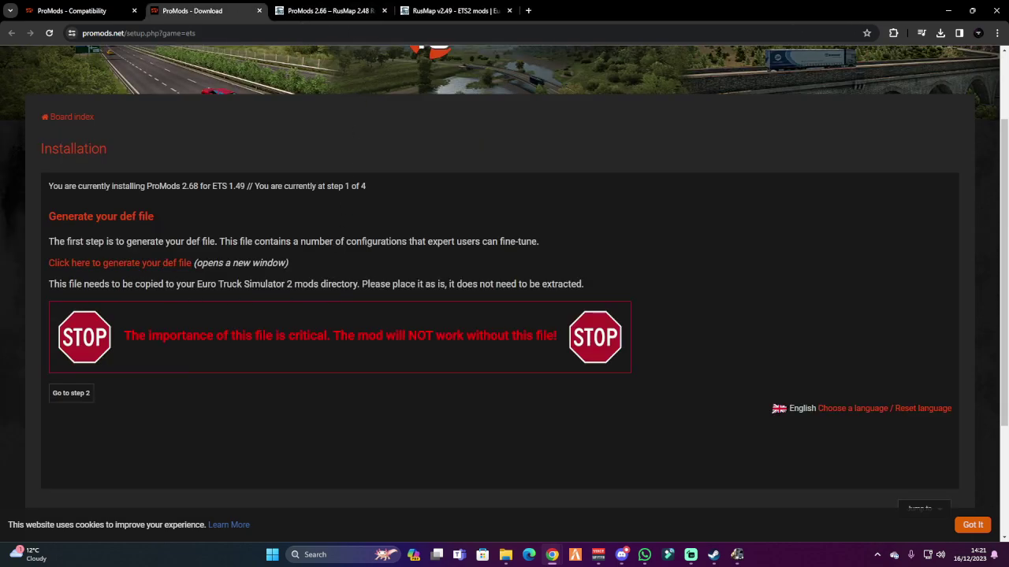
scroll(145, 273, "up", 2)
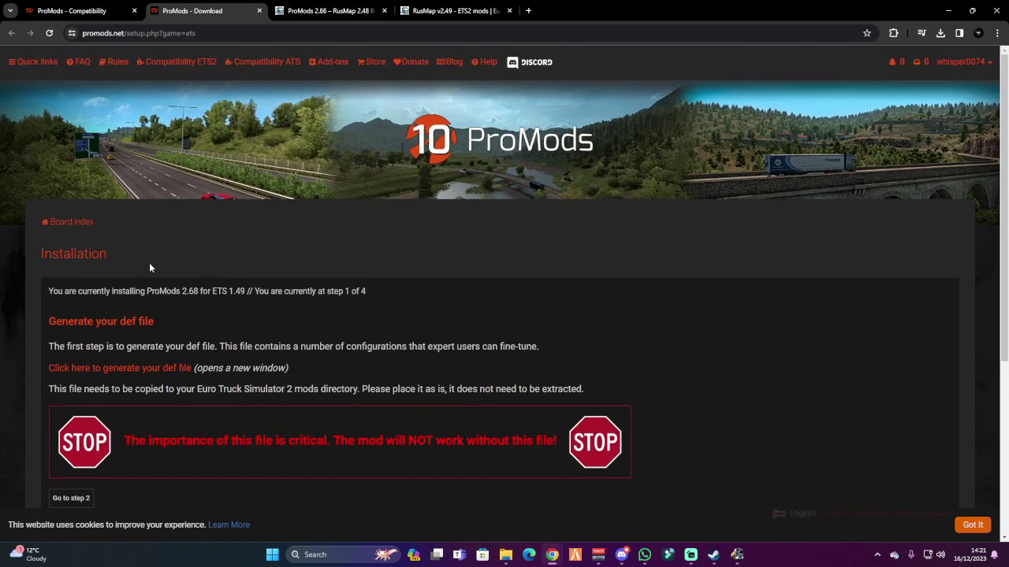
left_click(260, 11)
left_click(79, 11)
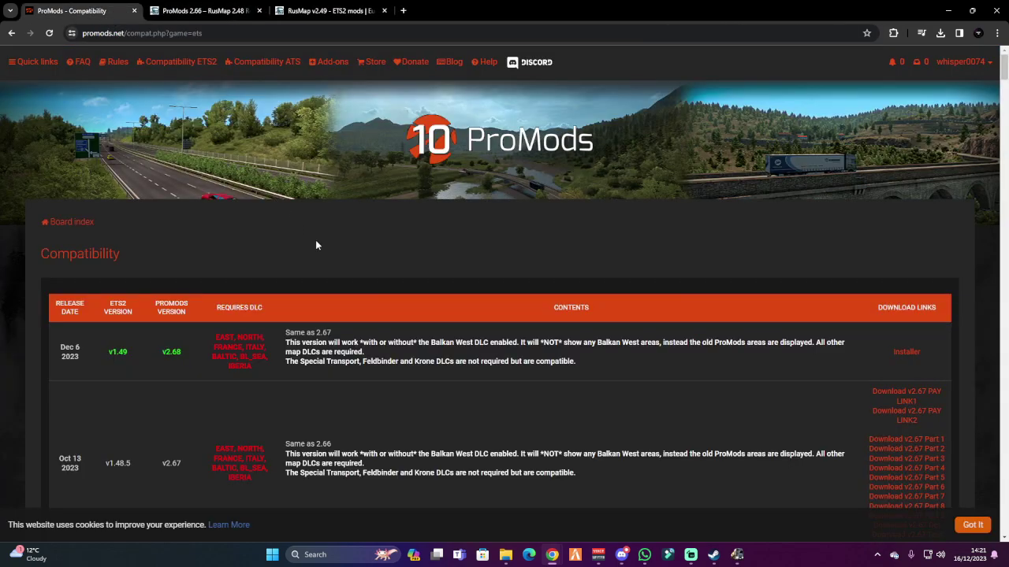
key("alt+Left")
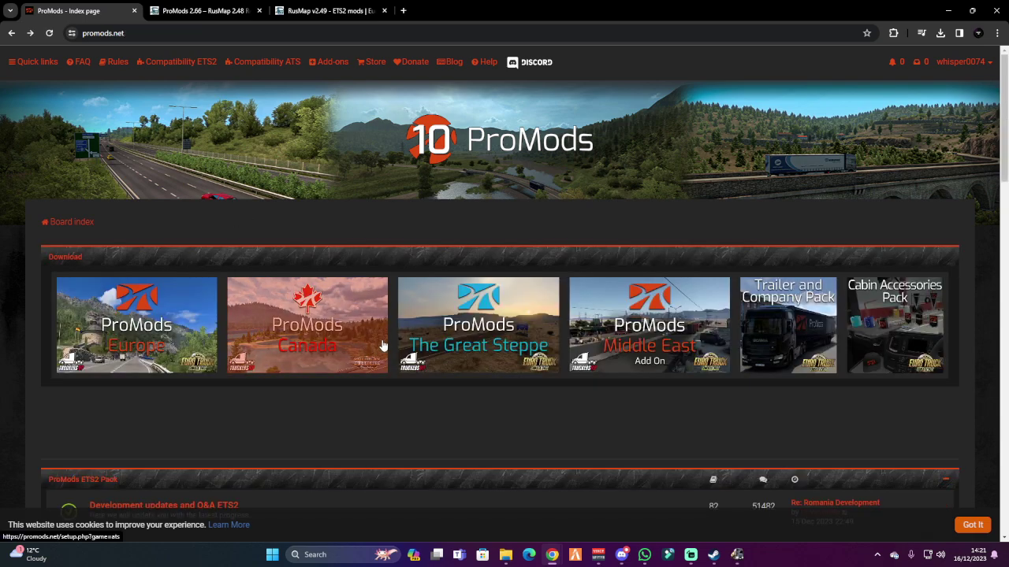
left_click(483, 339)
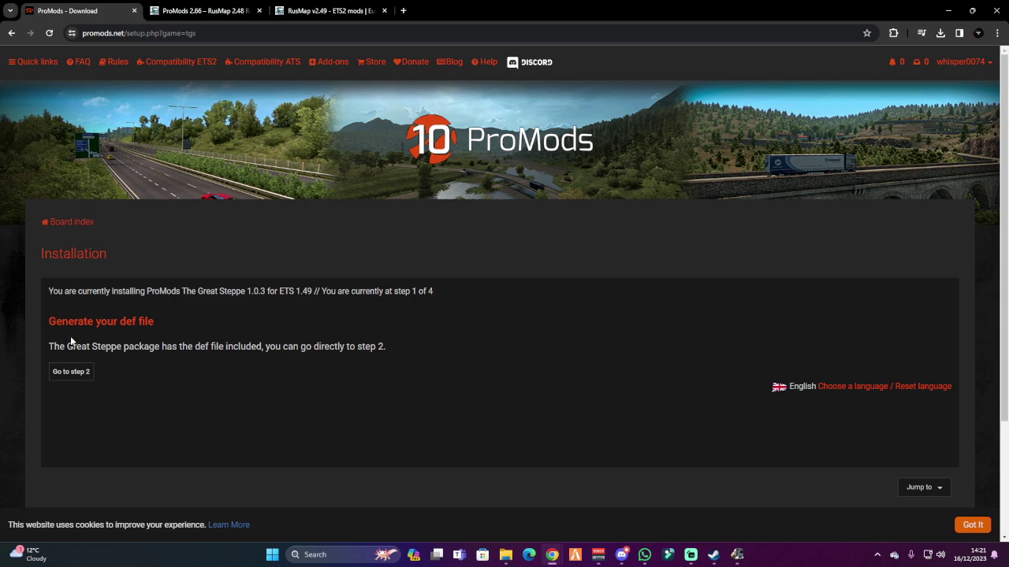
left_click(71, 372)
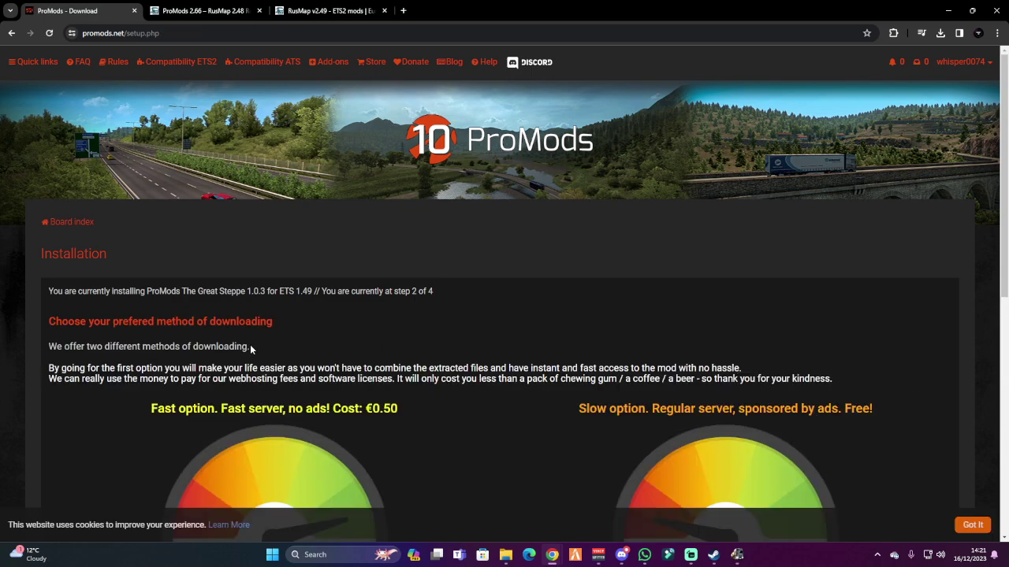
scroll(252, 347, "down", 3)
scroll(248, 338, "up", 3)
key("alt+Left")
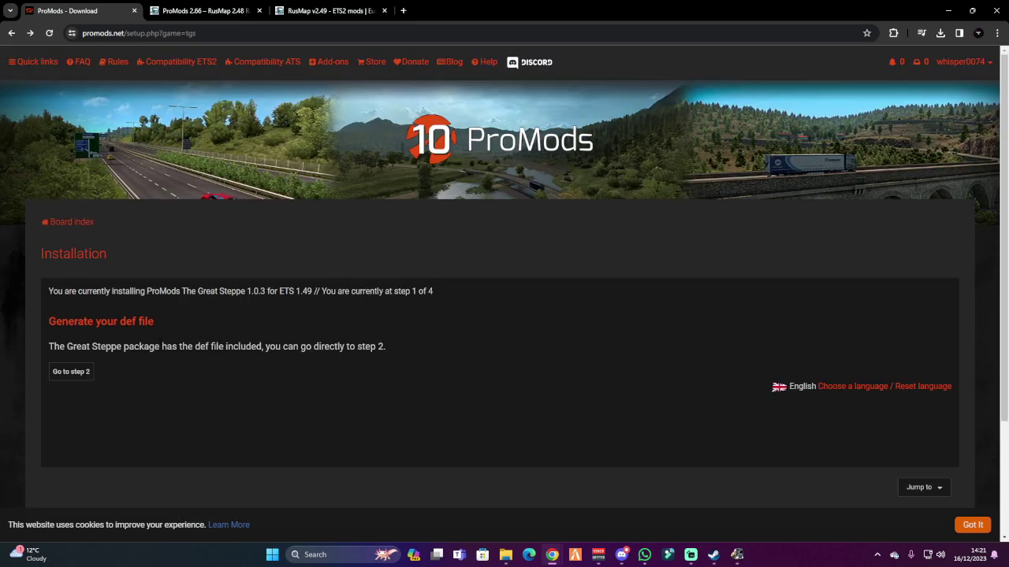
key("alt+Left")
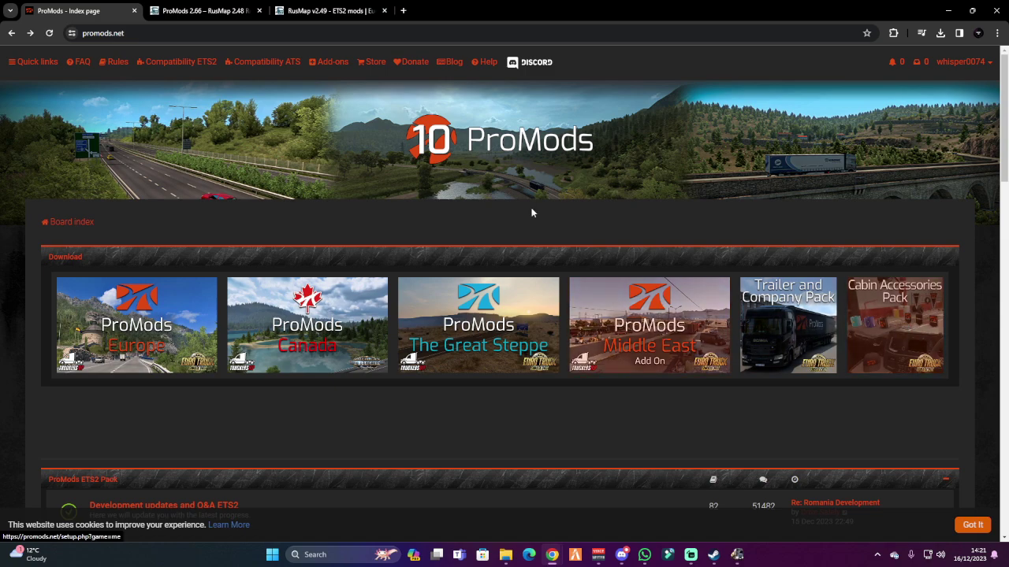
Step: View the ProMods 2.66 – RusMap 2.48 Road Connection page down to its download link
left_click(194, 15)
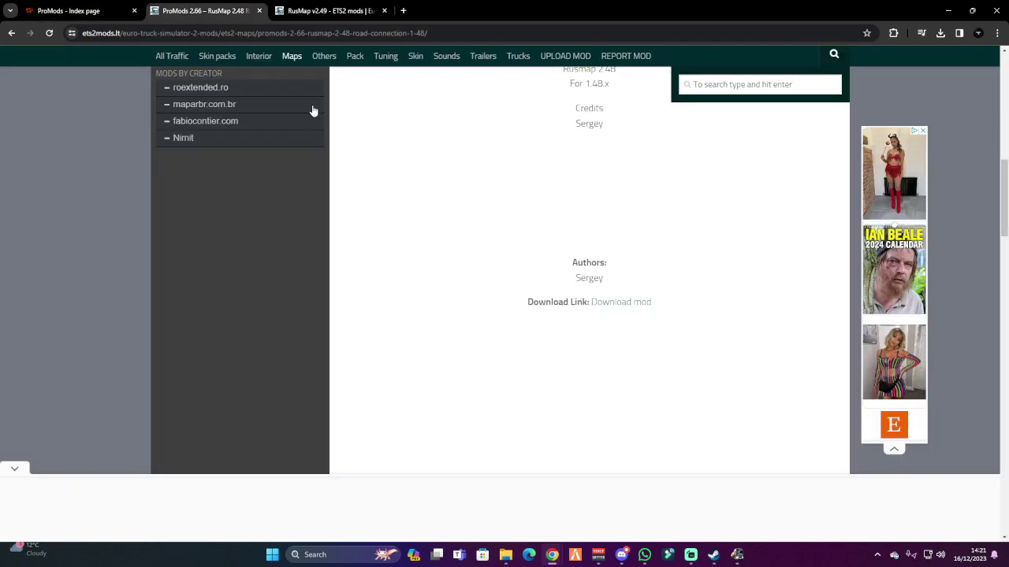
scroll(382, 201, "up", 8)
scroll(382, 201, "down", 3)
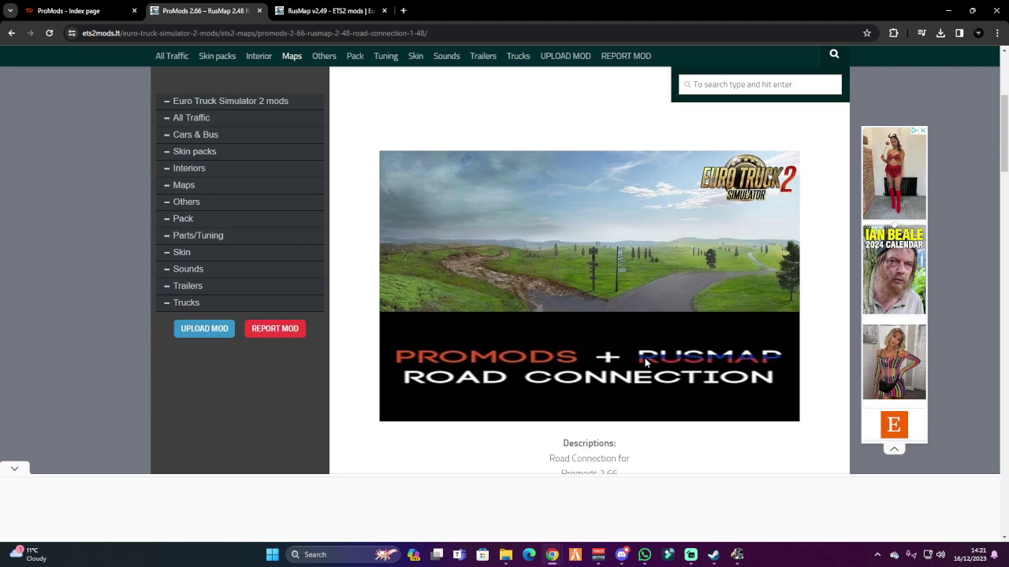
scroll(644, 362, "down", 2)
scroll(598, 363, "up", 5)
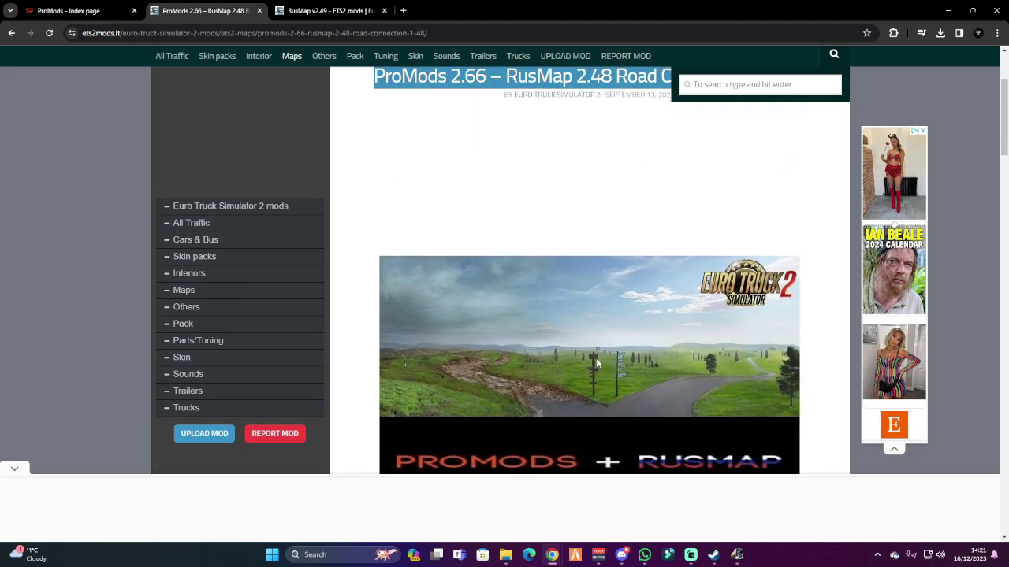
scroll(556, 337, "down", 10)
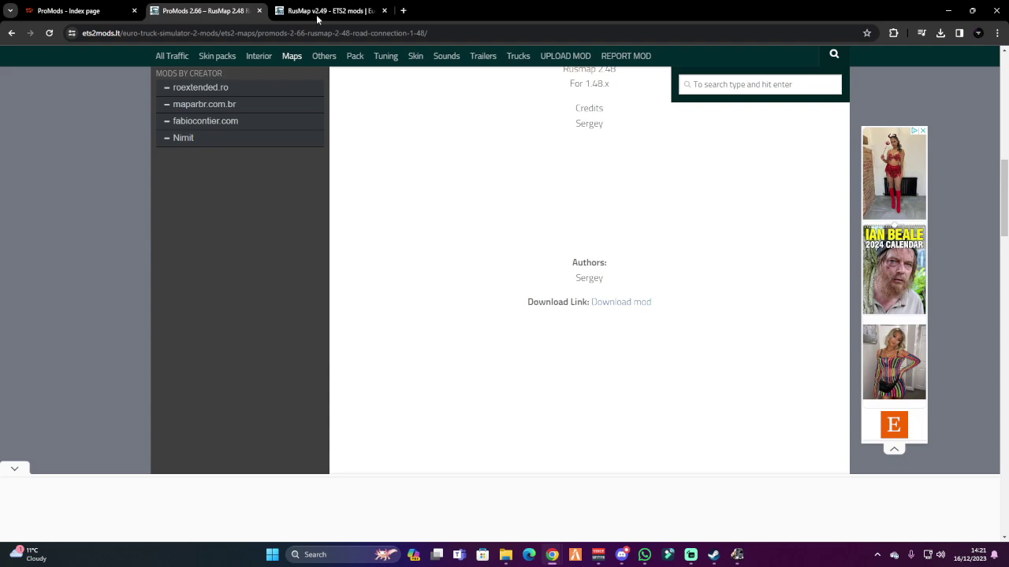
Step: Review the RusMap v2.49 page's description and all-DLC requirement, then minimize the browser
left_click(340, 11)
scroll(497, 339, "up", 10)
scroll(495, 339, "up", 2)
scroll(513, 292, "down", 3)
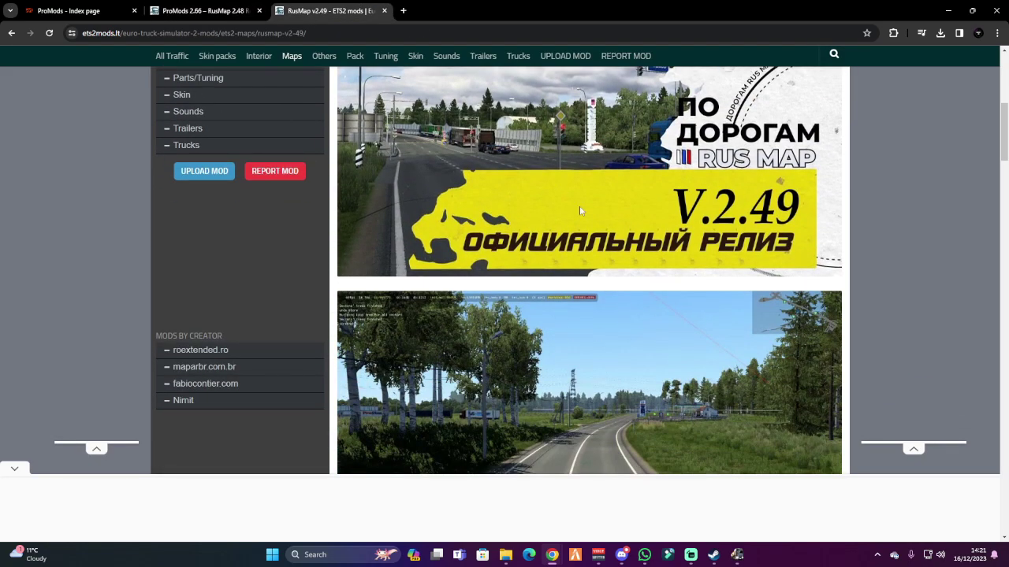
scroll(593, 317, "up", 2)
scroll(594, 316, "down", 10)
scroll(594, 320, "down", 5)
scroll(628, 285, "up", 3)
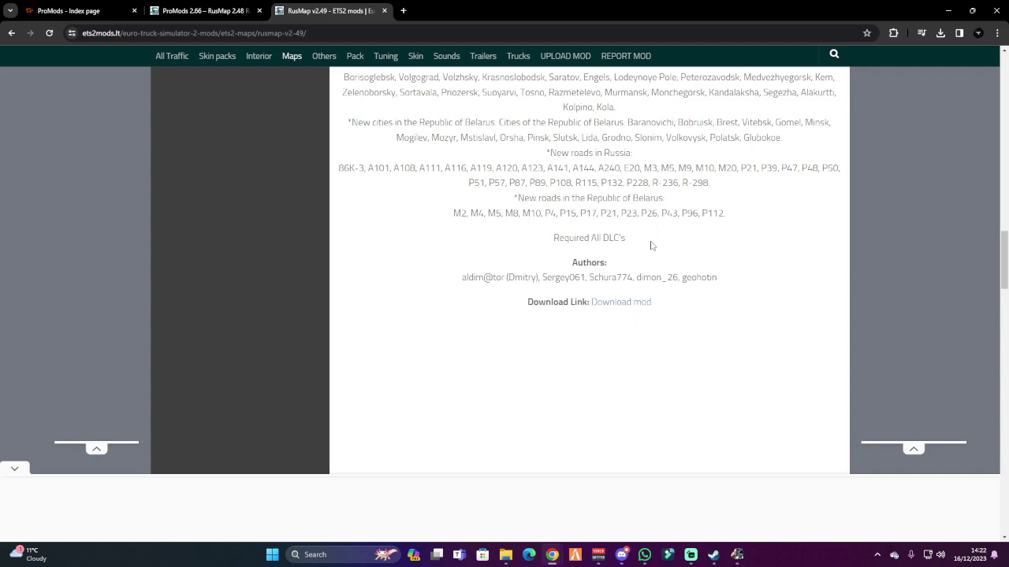
left_click(946, 10)
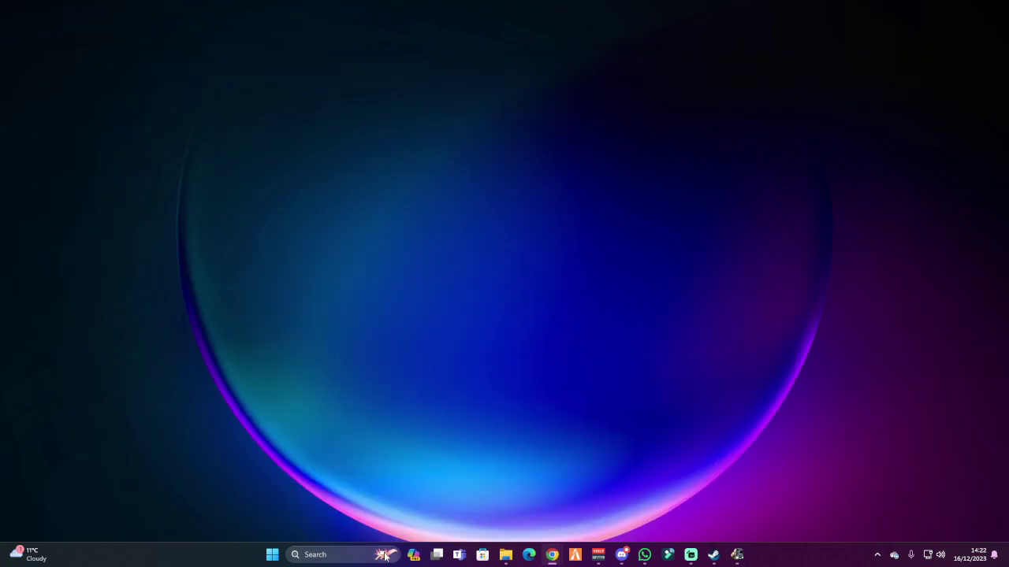
Step: Restore the Steam ETS2 Workshop window with the ProMods background-map results, then minimize it
key("super+s")
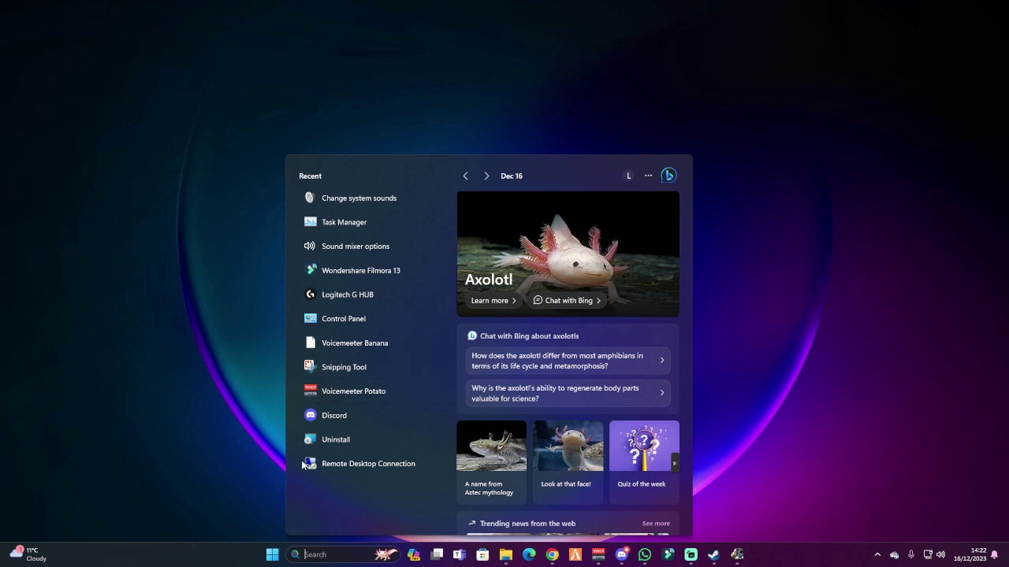
left_click(246, 446)
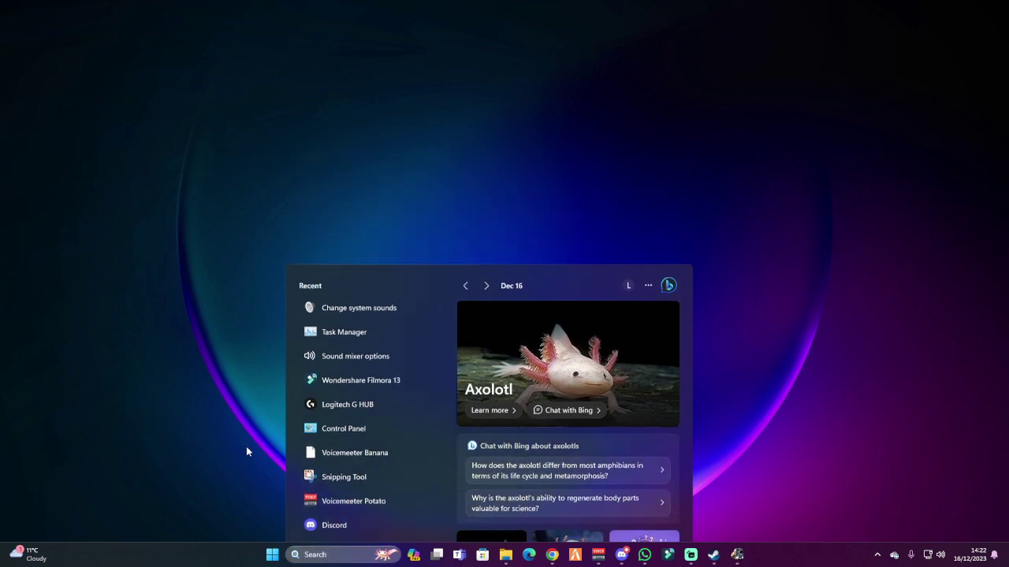
left_click(329, 554)
left_click(169, 301)
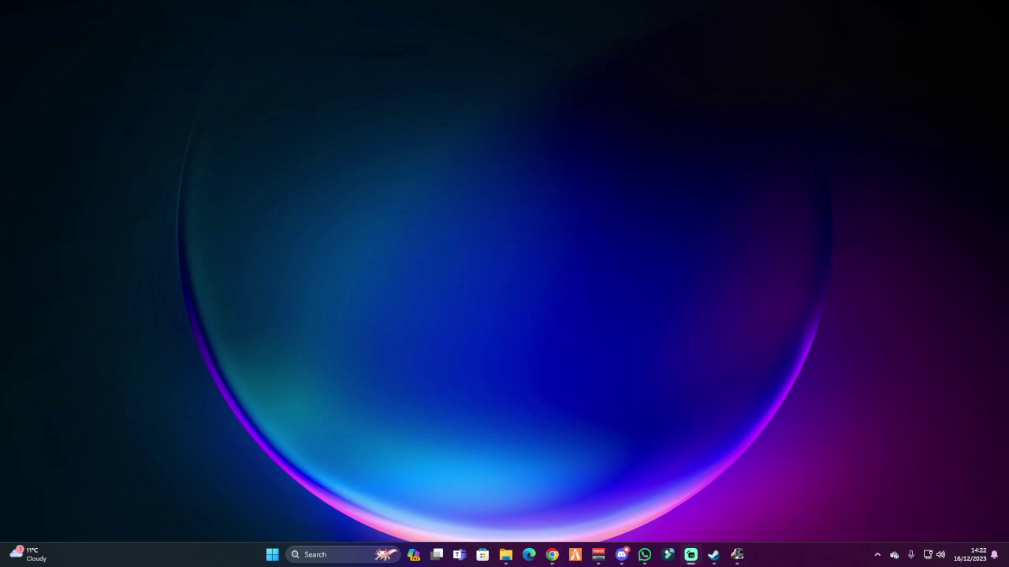
key("alt+Tab")
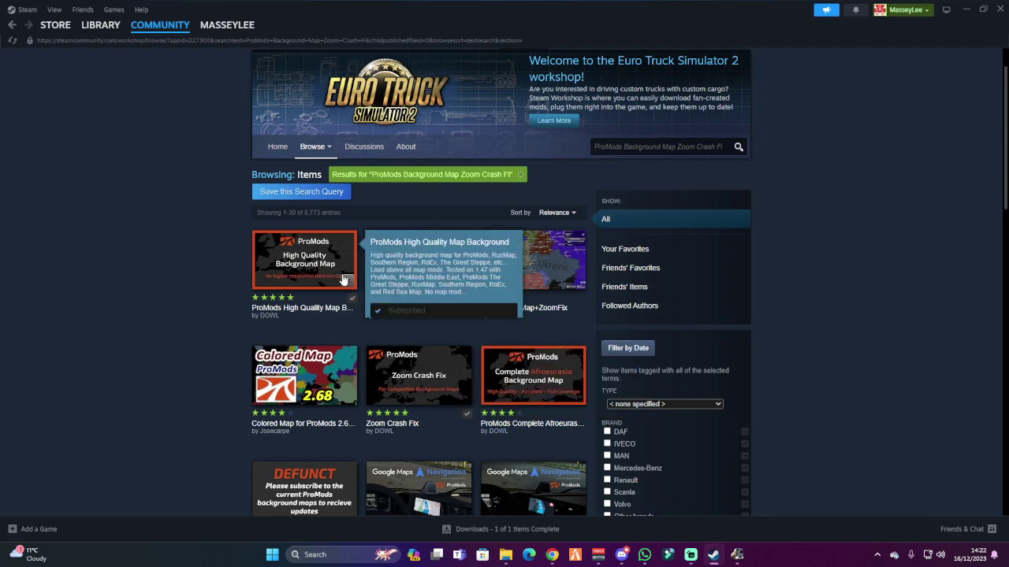
left_click(966, 9)
Step: Close the ETS2 Mod Manager, confirming Yes to leave without saving changes
left_click(737, 554)
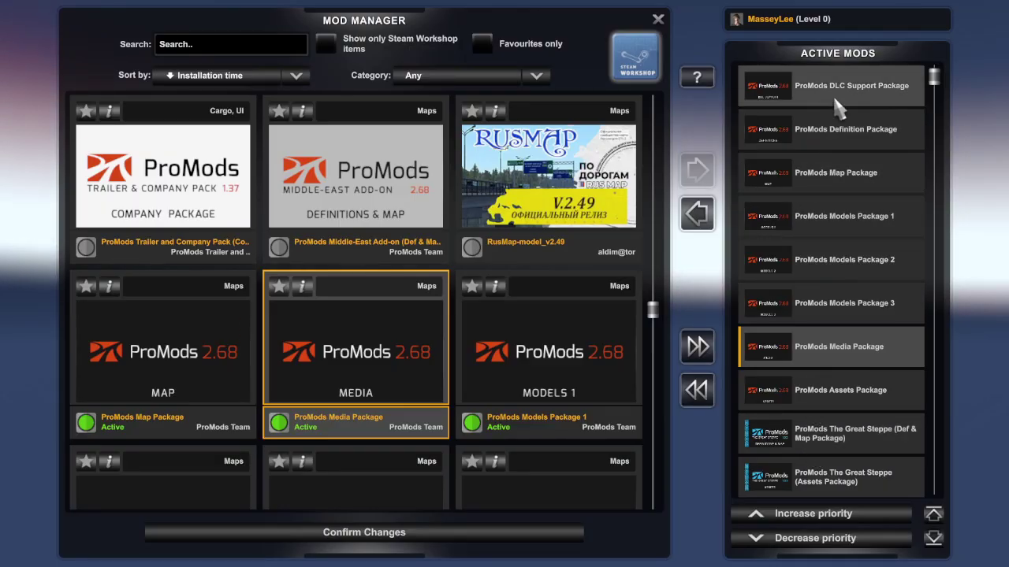
left_click(658, 22)
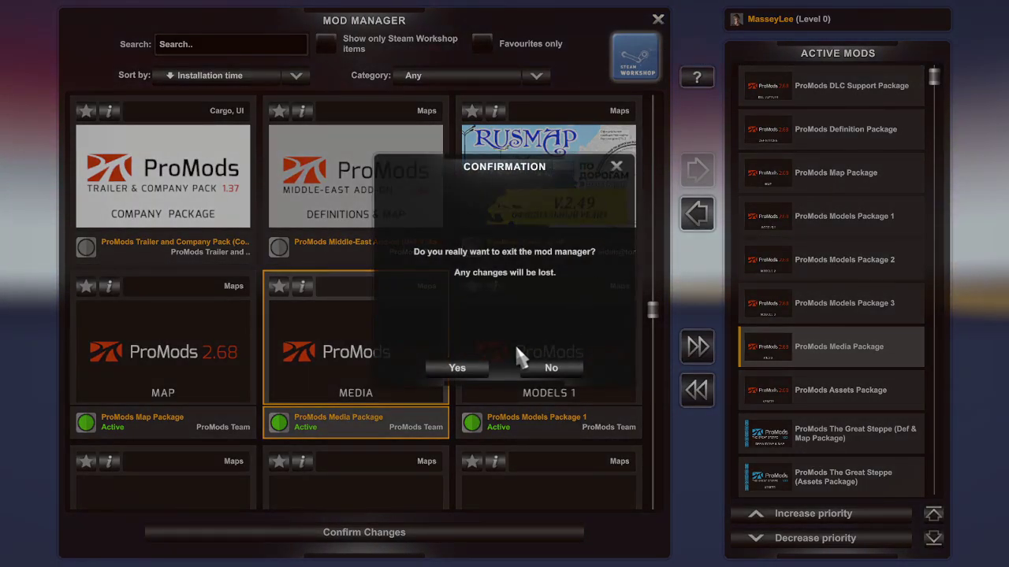
left_click(451, 368)
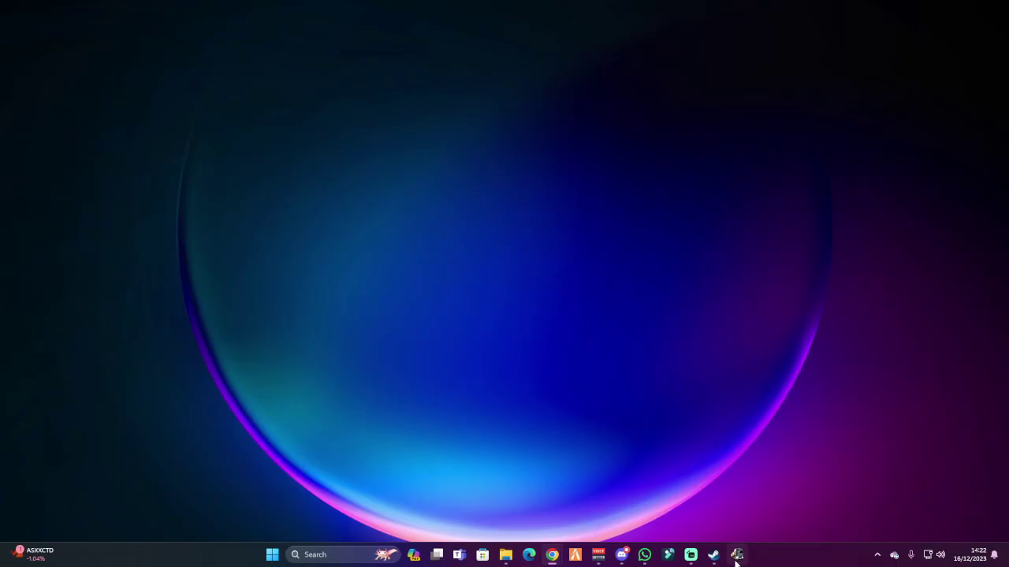
Step: Activate both Great Steppe packages: the assets package and Def & Map
left_click(736, 555)
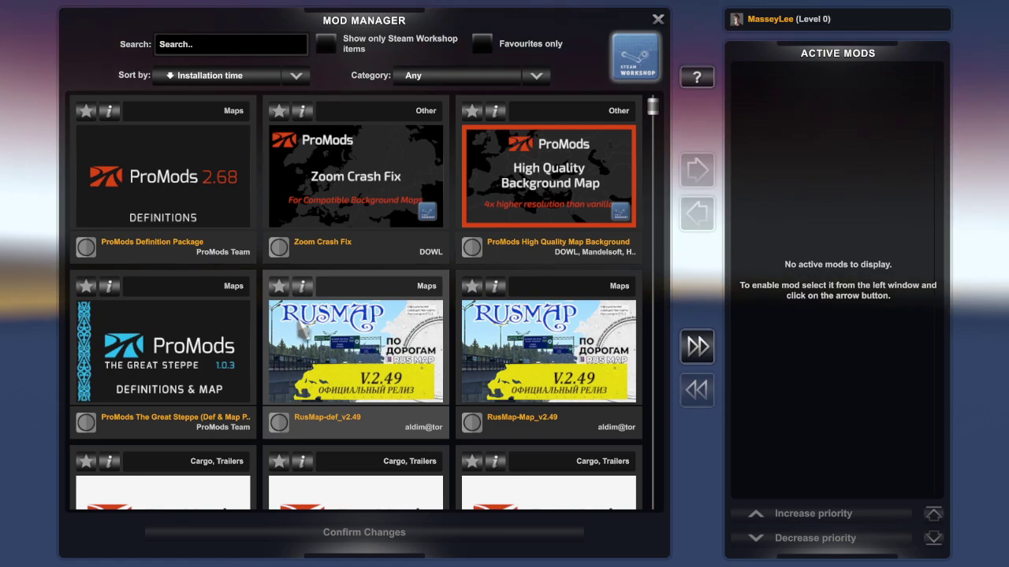
scroll(239, 326, "down", 1)
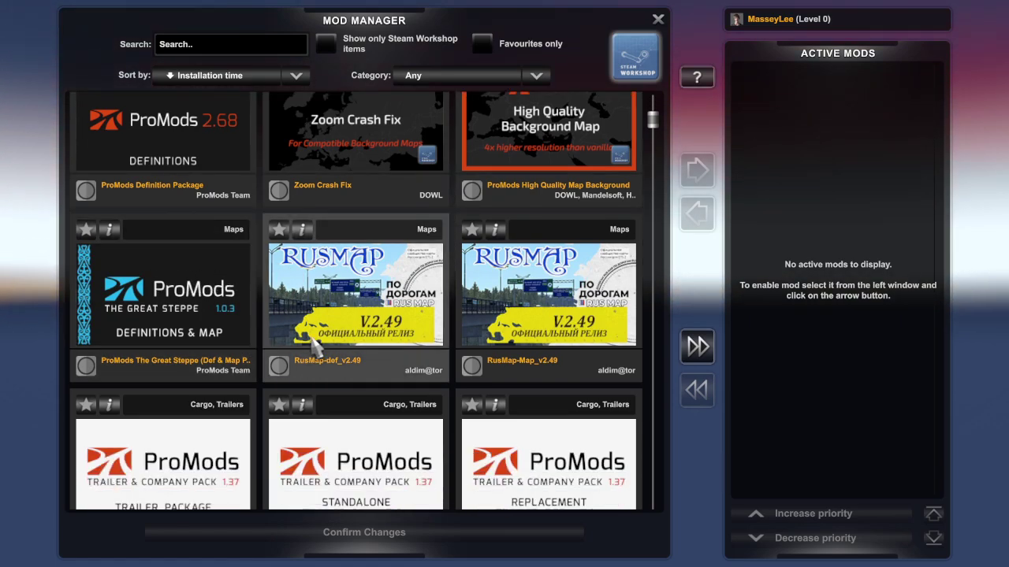
scroll(327, 353, "down", 3)
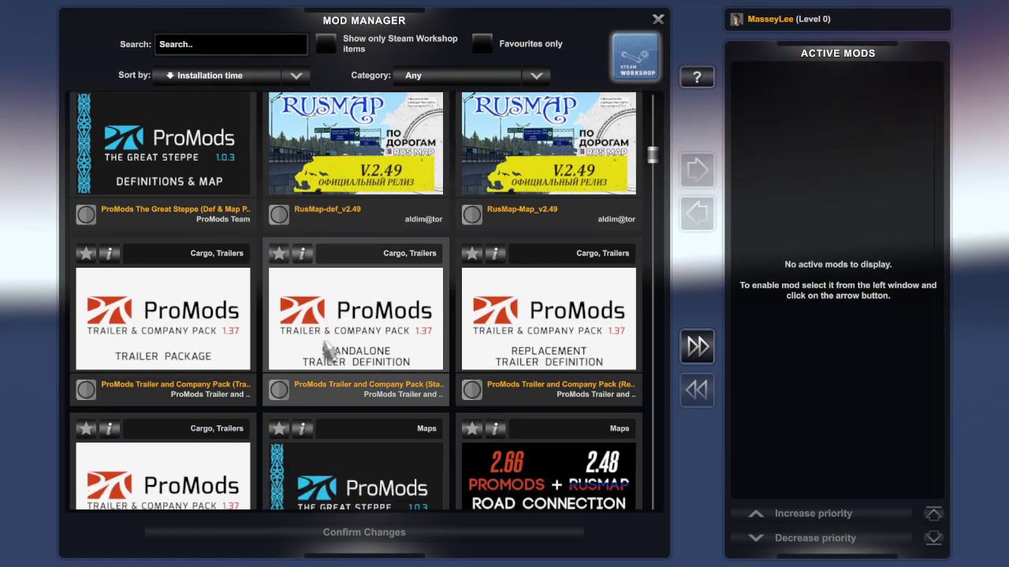
double_click(326, 350)
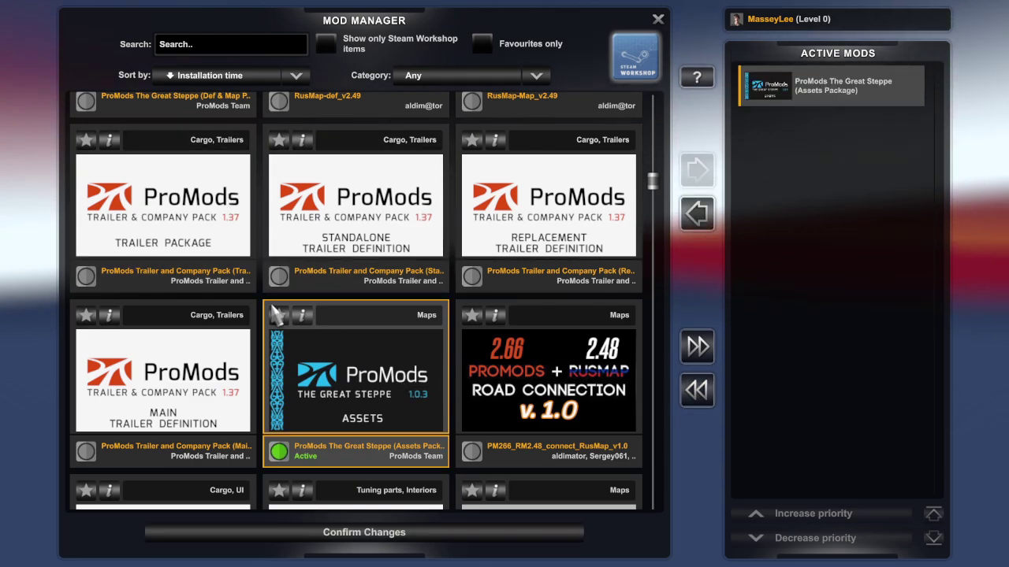
scroll(271, 312, "up", 2)
double_click(233, 215)
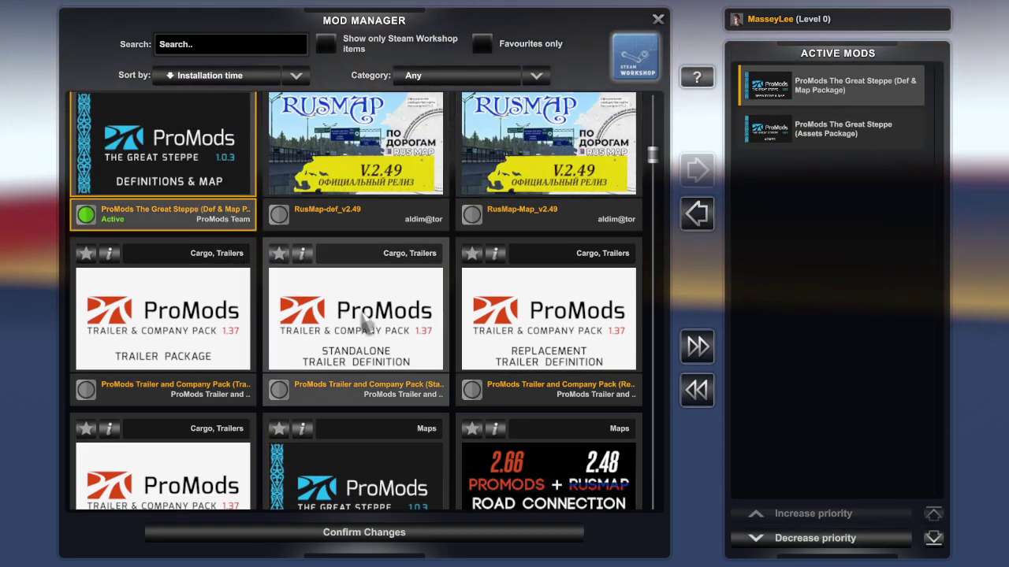
Step: Activate the ProMods Assets, Models 2, Models 3, Models 1, Map and Media packages
scroll(360, 319, "down", 8)
scroll(363, 320, "down", 8)
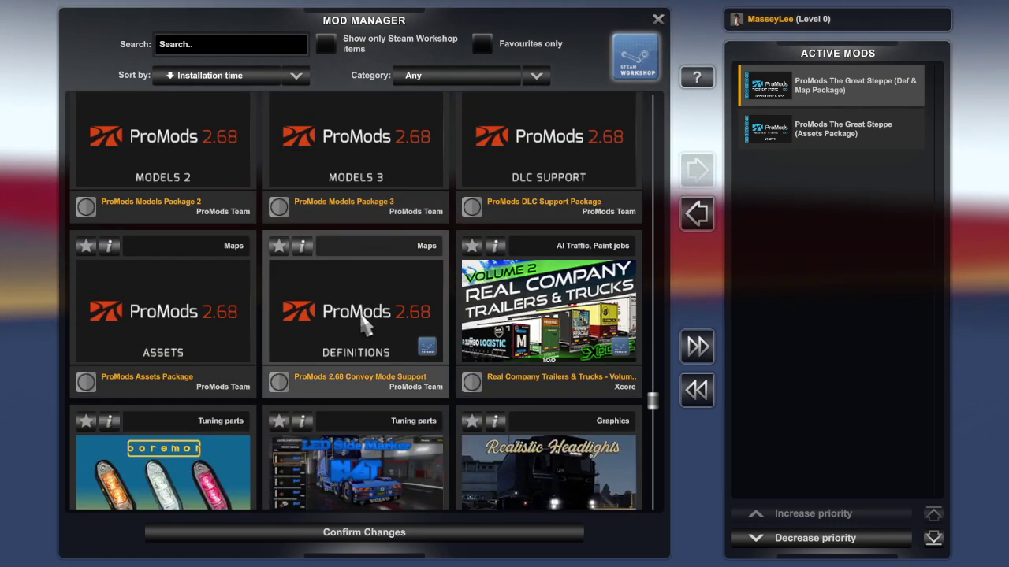
double_click(194, 365)
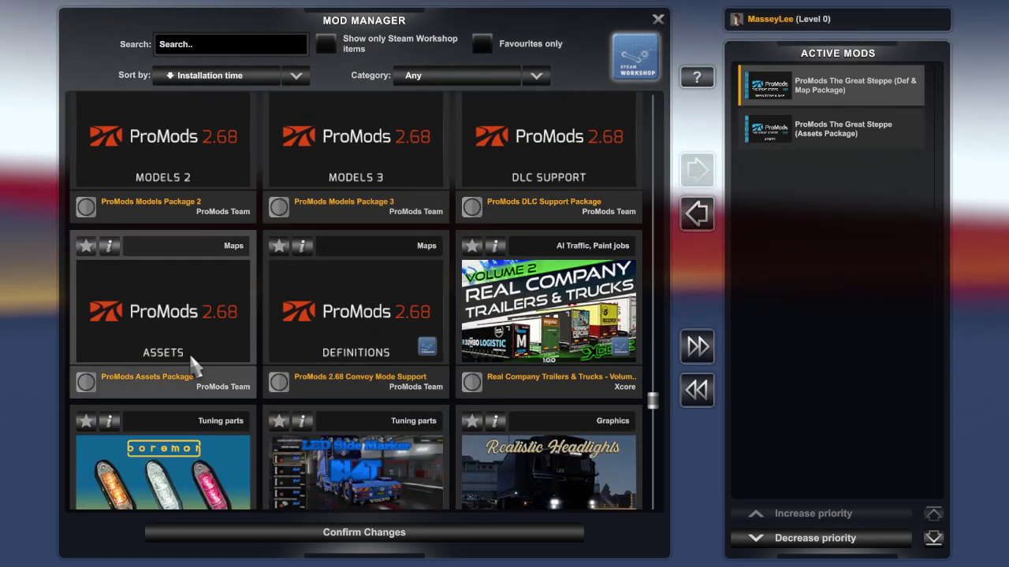
scroll(349, 354, "up", 2)
double_click(157, 286)
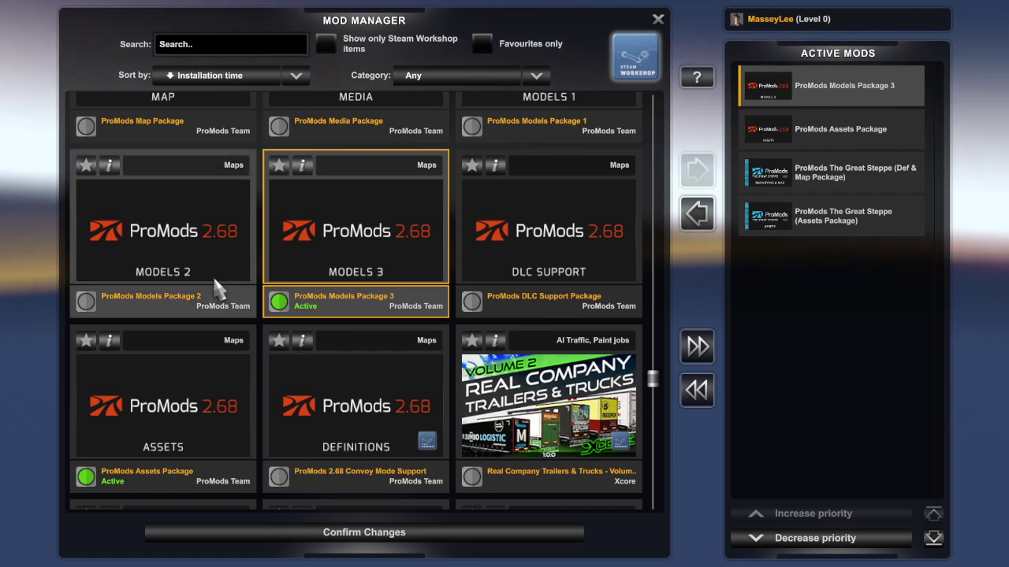
double_click(360, 275)
scroll(360, 275, "up", 2)
double_click(557, 226)
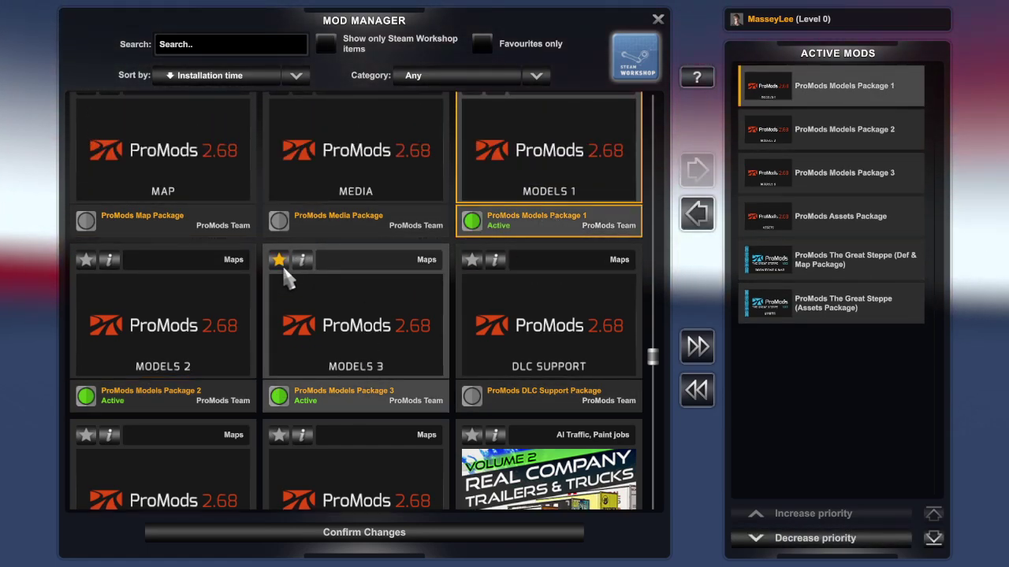
double_click(223, 184)
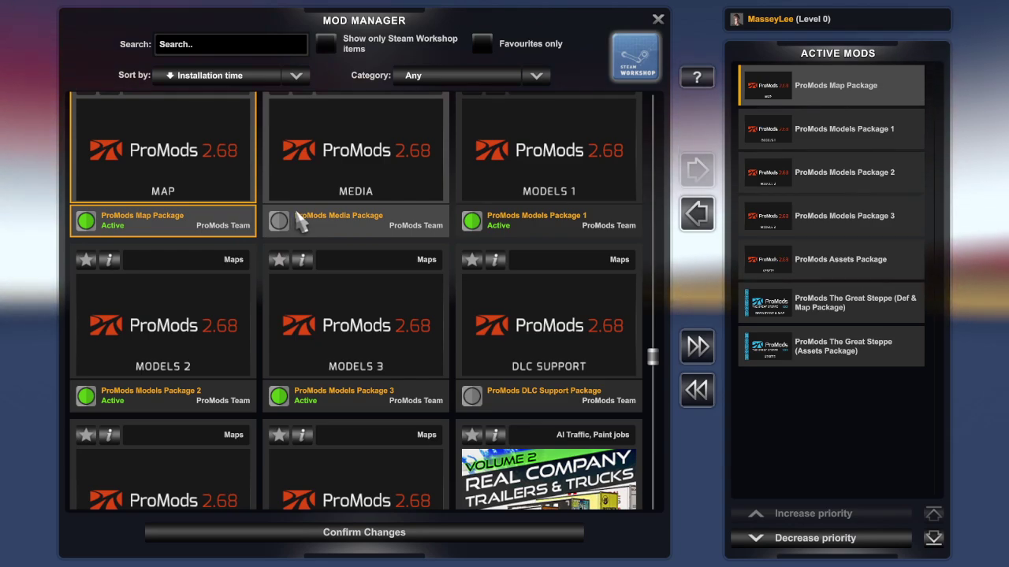
double_click(398, 222)
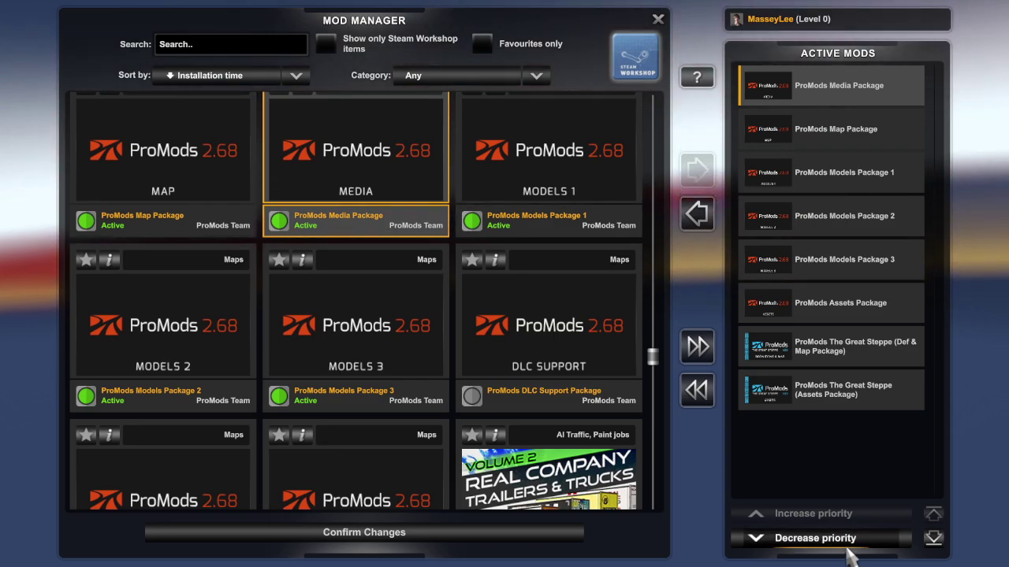
Step: Lower ProMods Media Package four places to sit between Models Package 3 and Assets
left_click(758, 539)
left_click(796, 540)
left_click(820, 541)
left_click(843, 541)
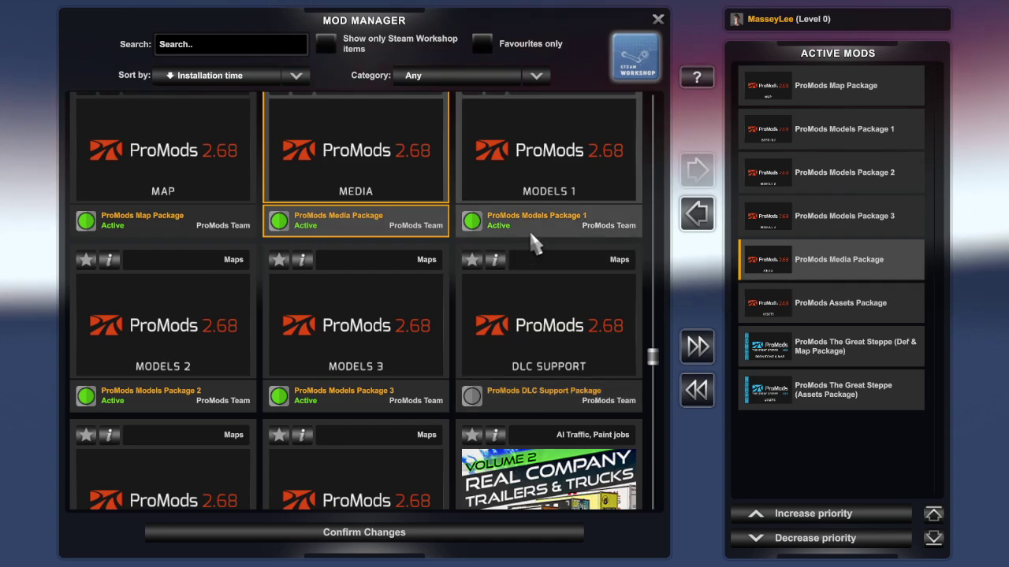
scroll(367, 420, "down", 2)
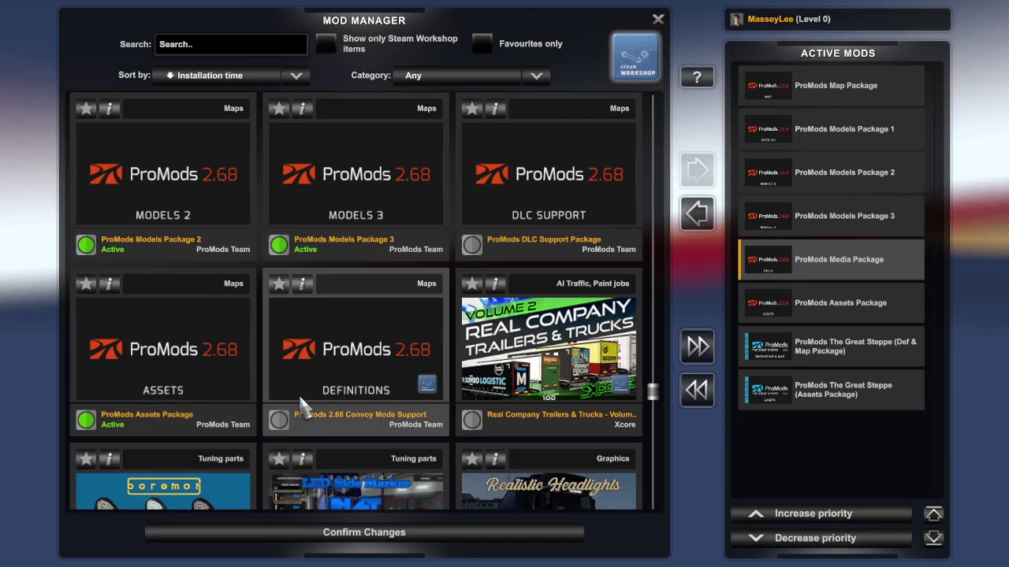
Step: Activate ProMods 2.68 Convoy Mode Support so it sits above the ProMods Map Package
double_click(377, 414)
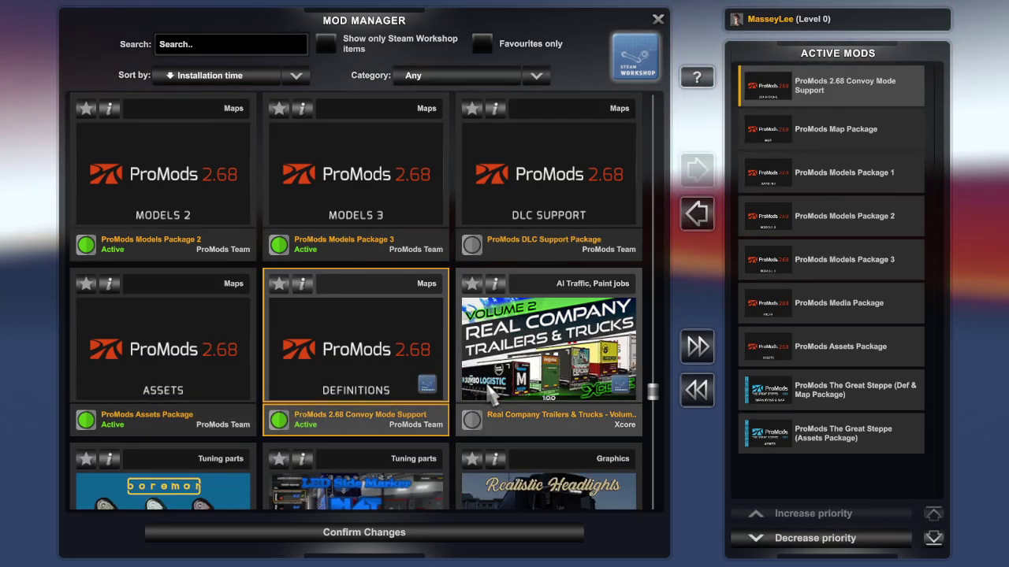
scroll(403, 307, "down", 1)
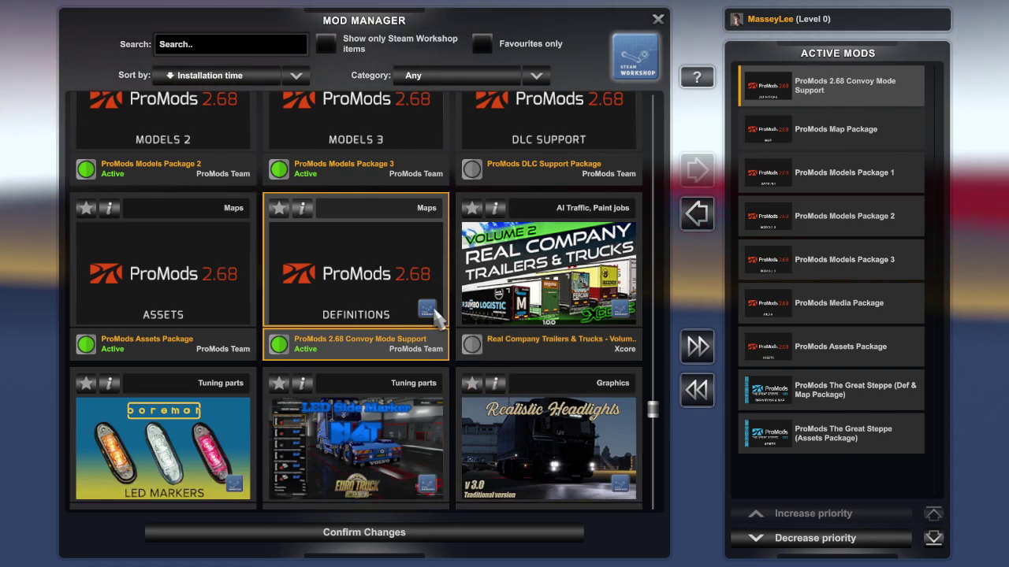
scroll(432, 316, "down", 3)
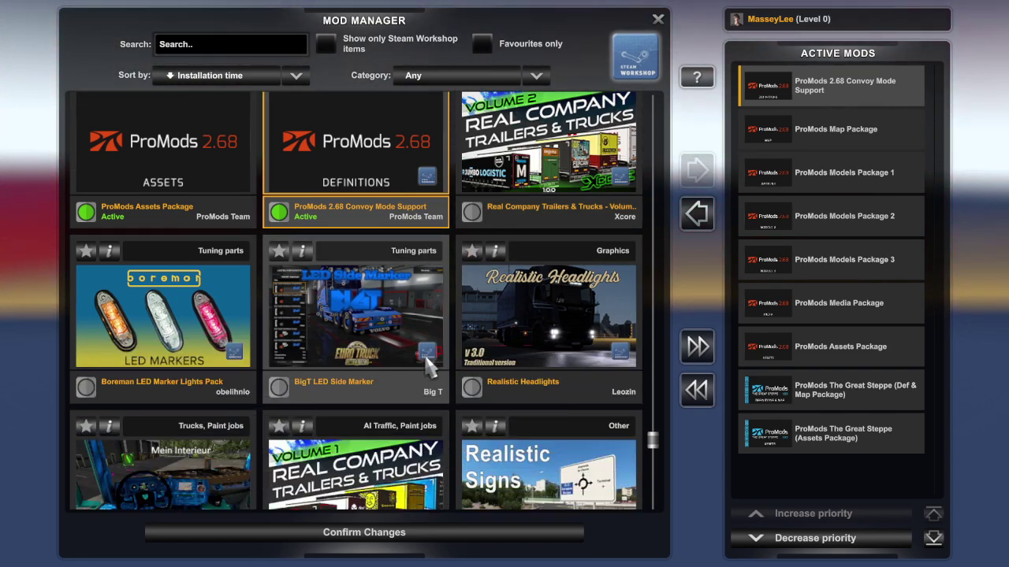
scroll(426, 359, "up", 6)
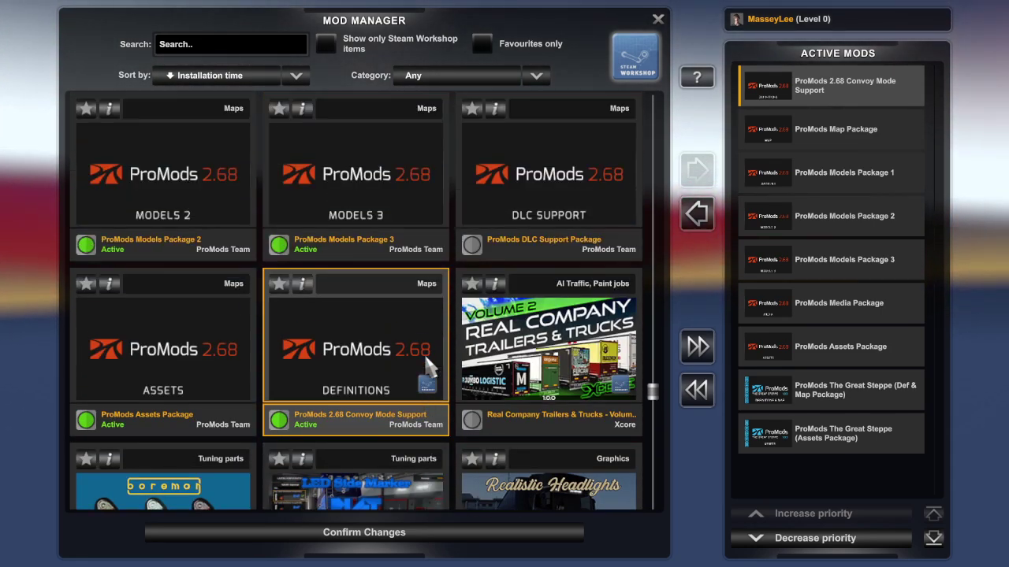
scroll(425, 358, "up", 6)
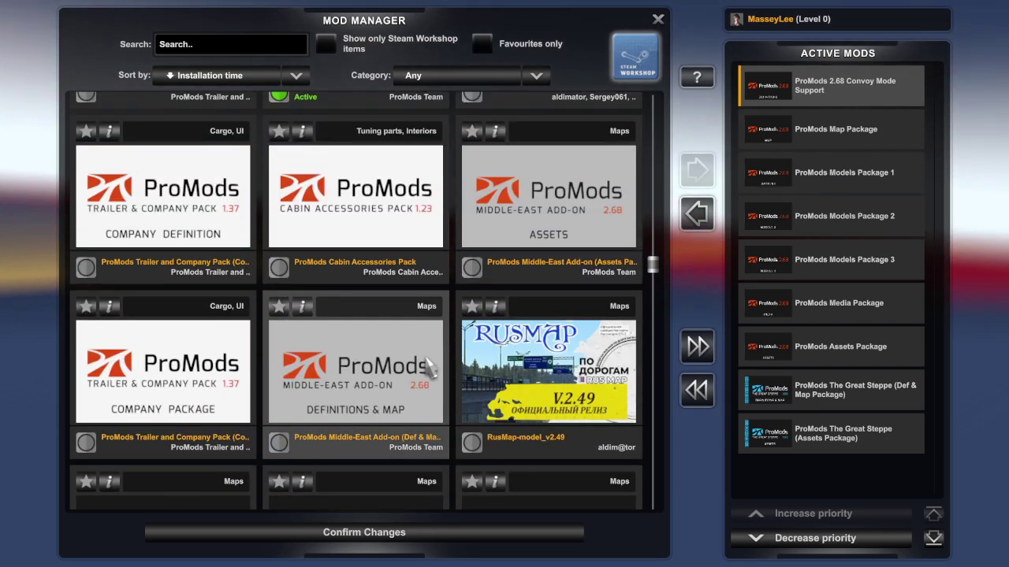
scroll(429, 367, "up", 8)
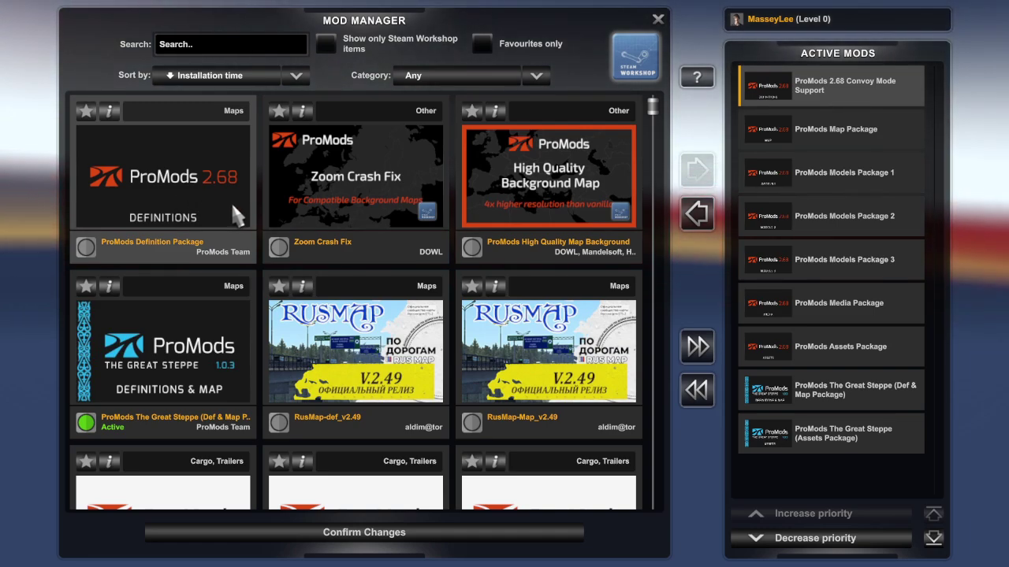
Step: Activate the ProMods DLC Support Package, placing it above Convoy Mode Support
scroll(231, 201, "down", 2)
scroll(234, 212, "down", 8)
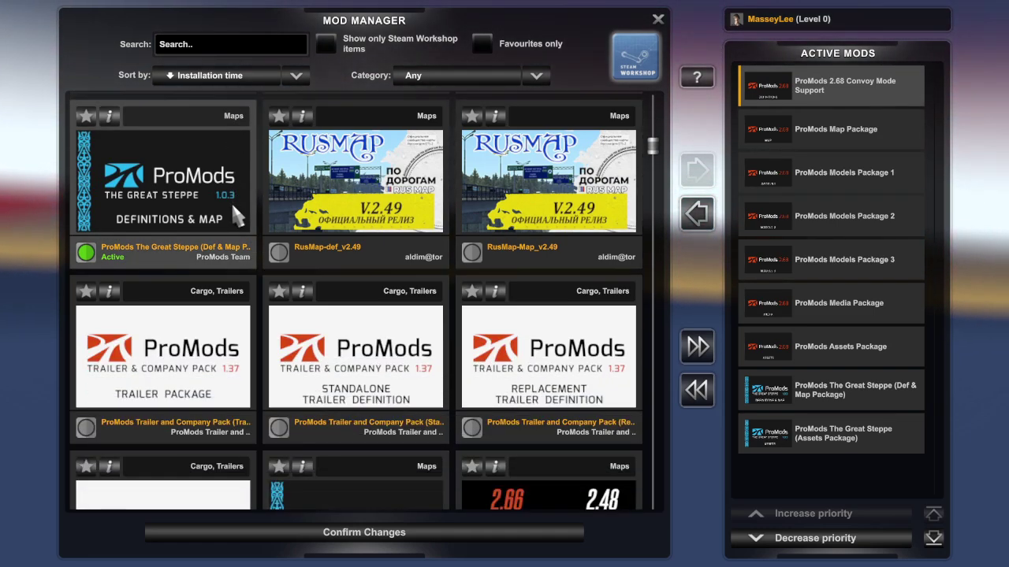
scroll(234, 213, "down", 11)
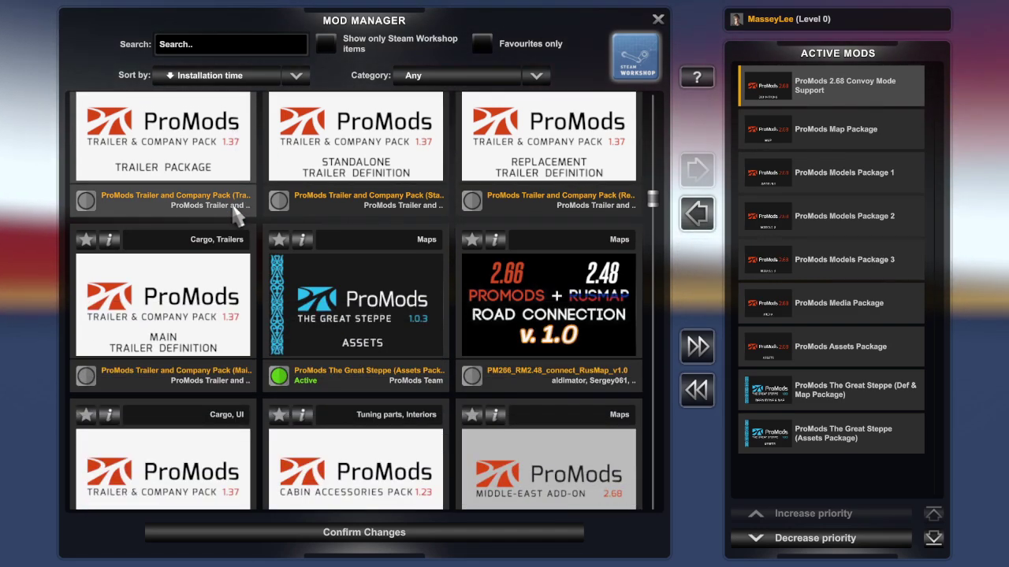
scroll(234, 213, "down", 8)
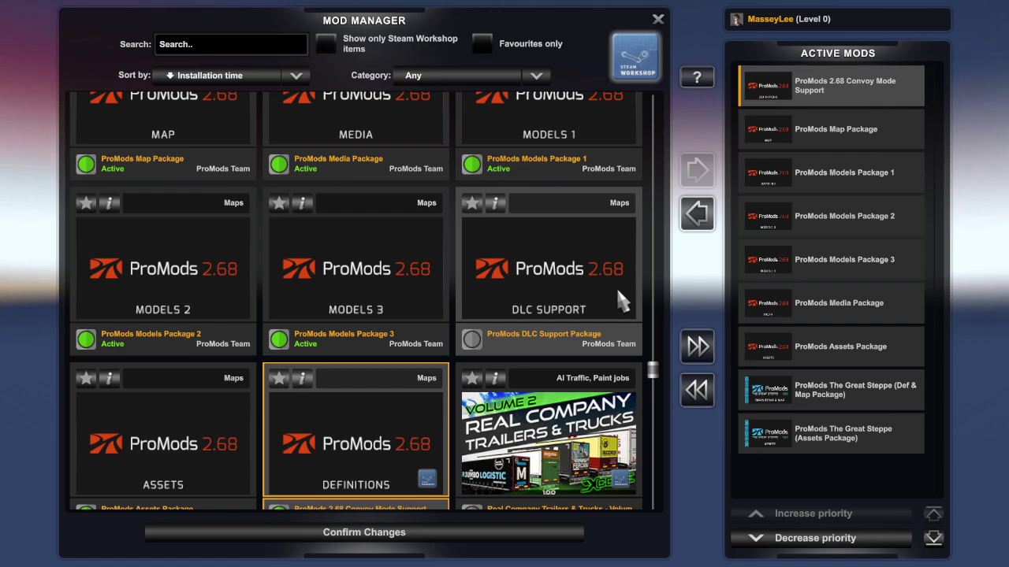
double_click(543, 324)
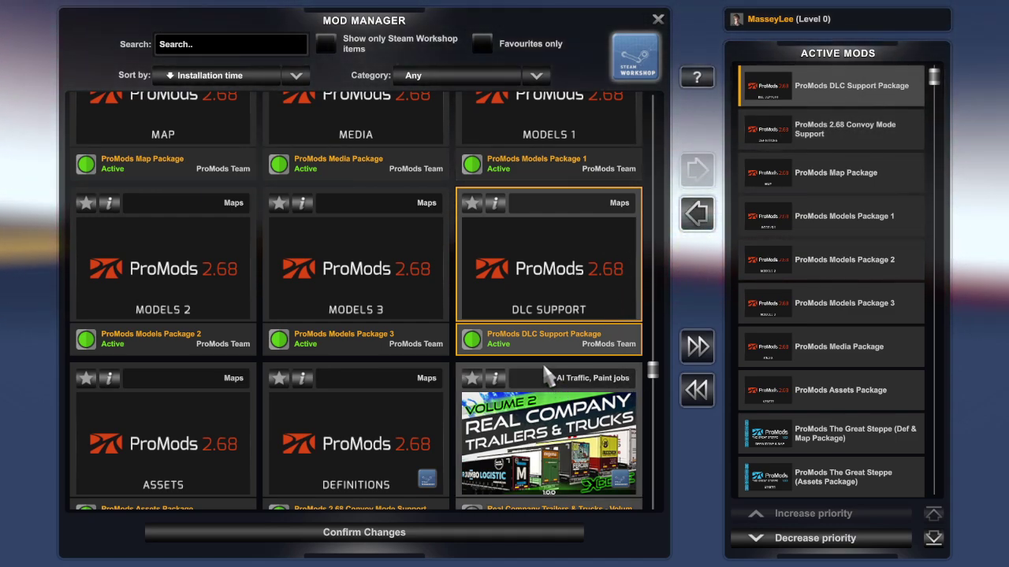
Step: Activate the RusMap v2.49 model, Map and def packages
scroll(548, 377, "up", 3)
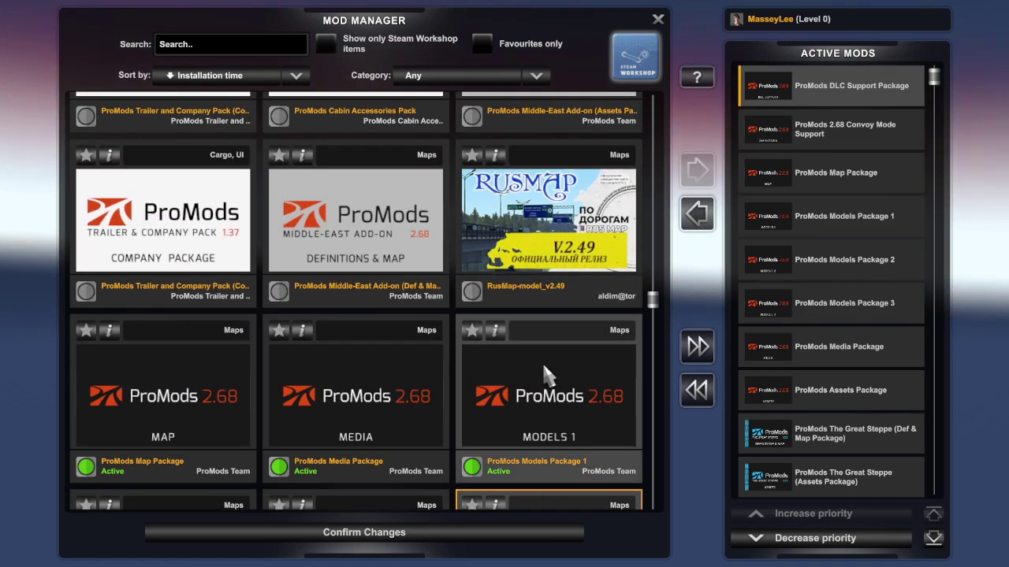
double_click(544, 290)
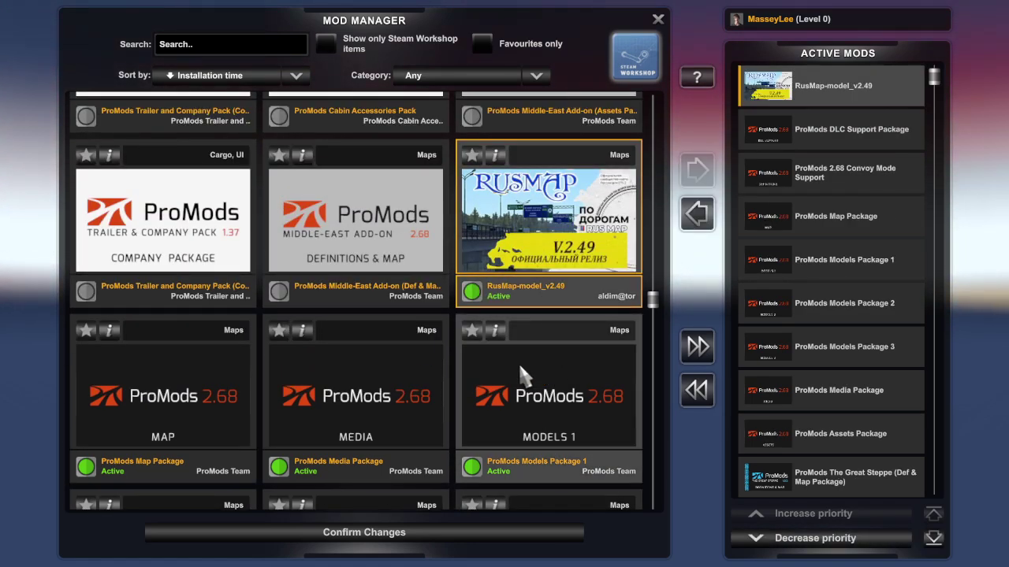
scroll(518, 364, "up", 2)
scroll(520, 378, "up", 10)
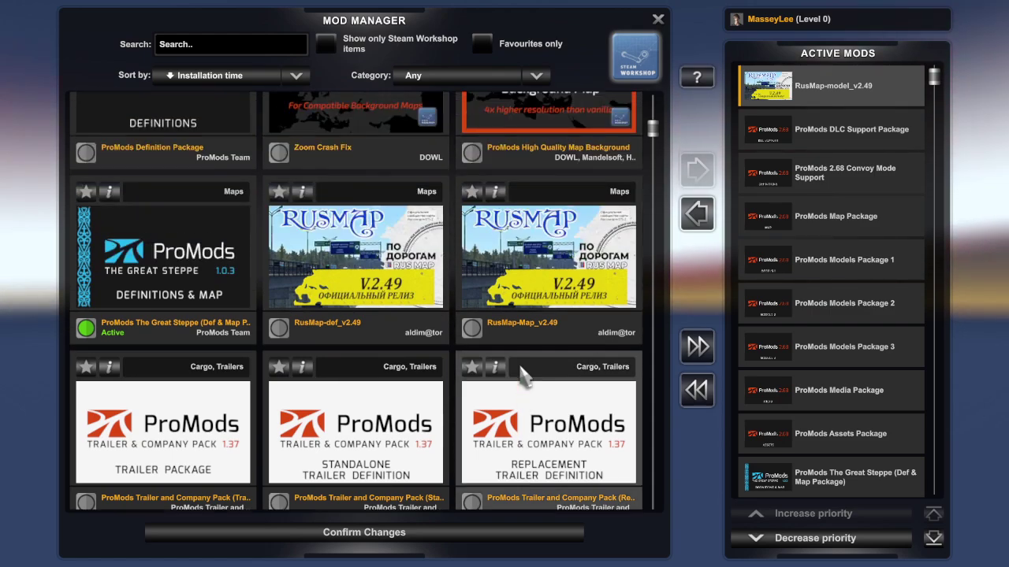
scroll(520, 377, "up", 1)
double_click(514, 379)
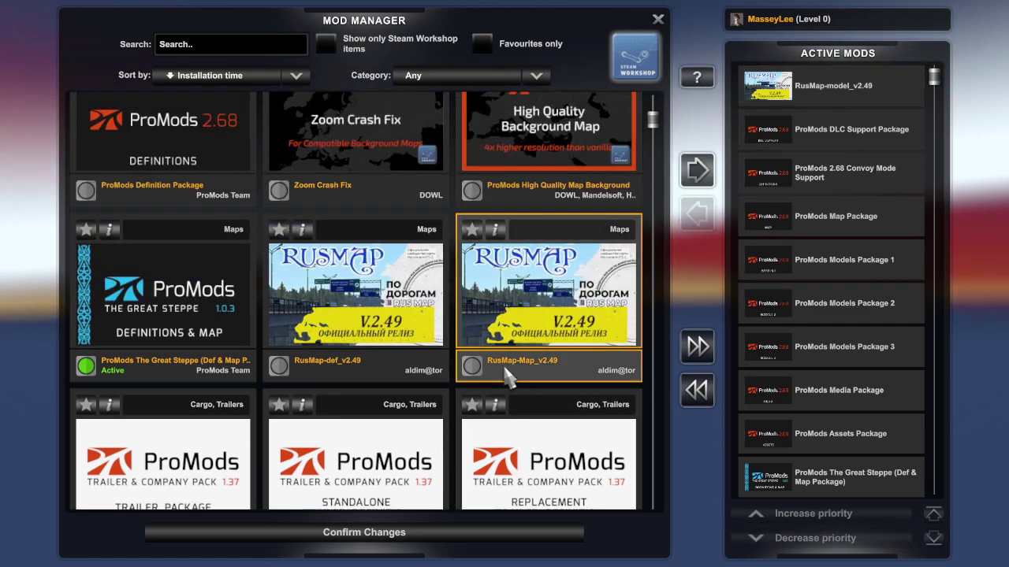
double_click(386, 378)
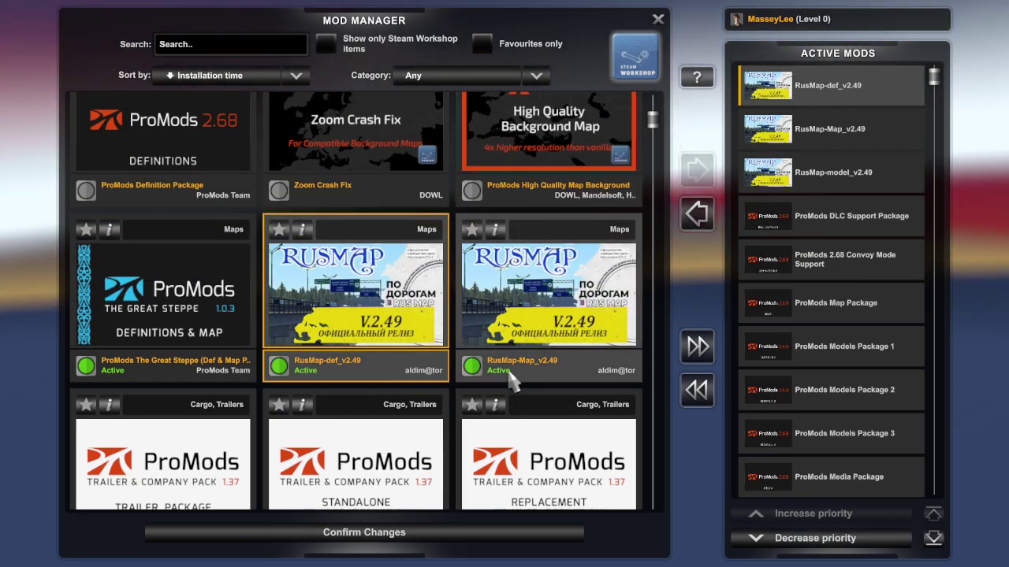
Step: Activate the PM266_RM2.48 ProMods–RusMap road connection mod
scroll(509, 379, "up", 1)
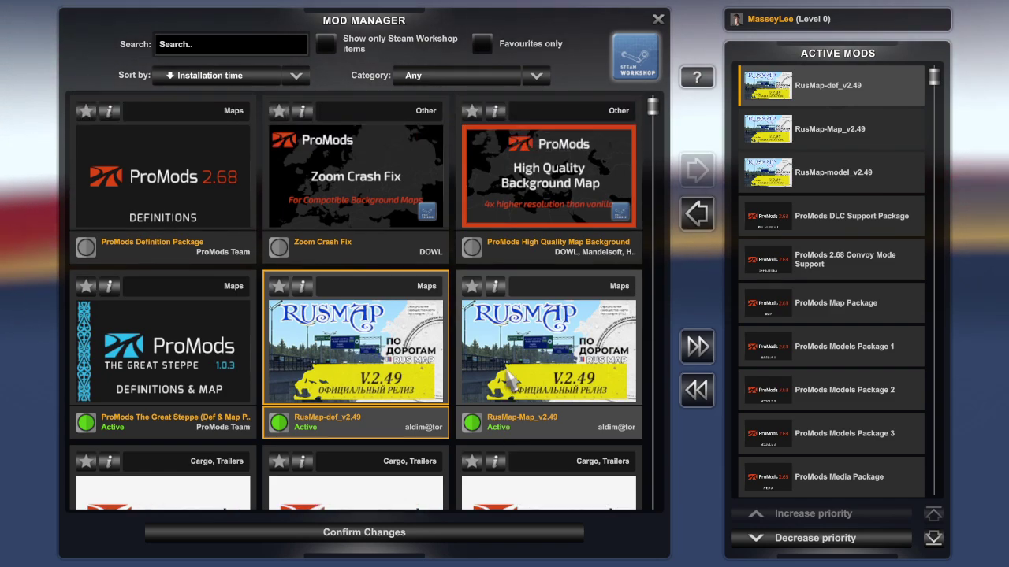
scroll(511, 380, "down", 5)
left_click(544, 347)
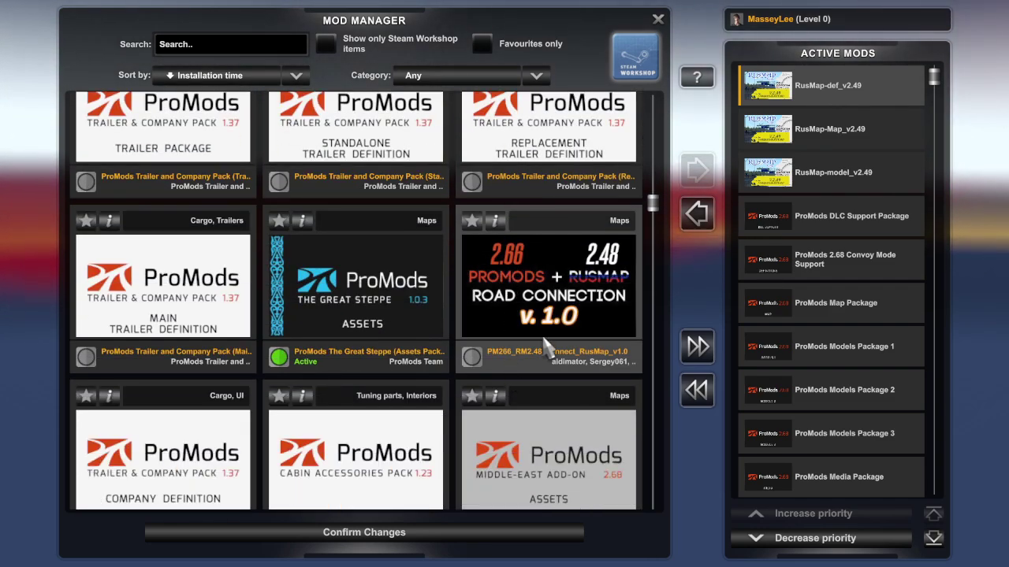
double_click(544, 347)
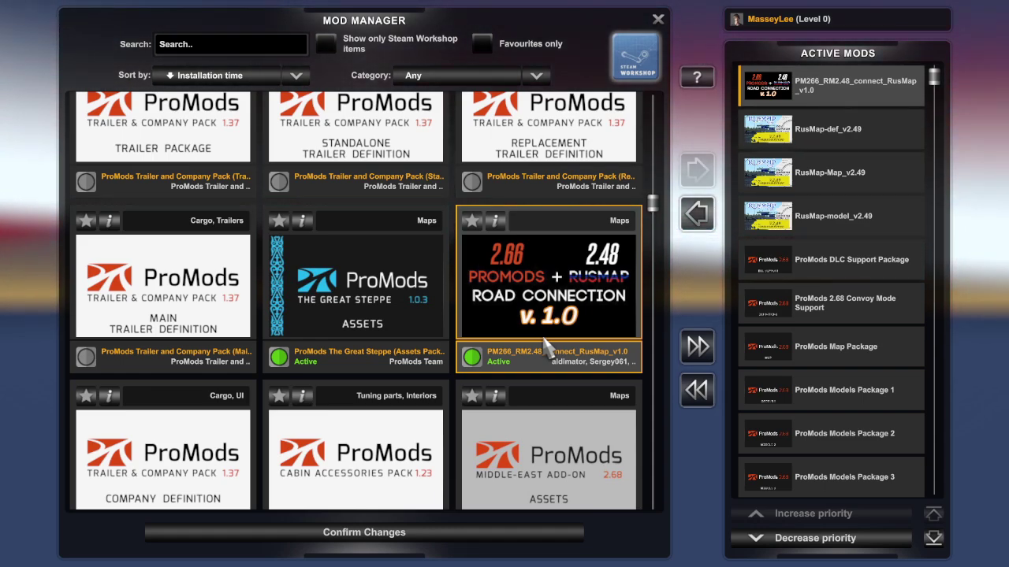
Step: Activate the ProMods Middle-East Add-on Assets and Def & Map packages
scroll(544, 346, "up", 2)
scroll(544, 346, "down", 4)
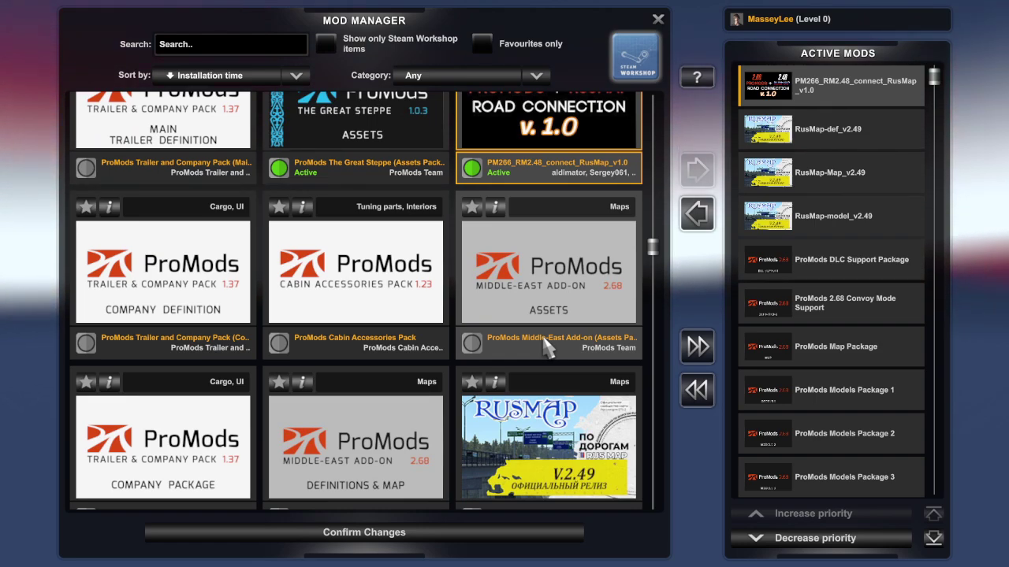
double_click(546, 347)
scroll(547, 347, "down", 1)
double_click(355, 371)
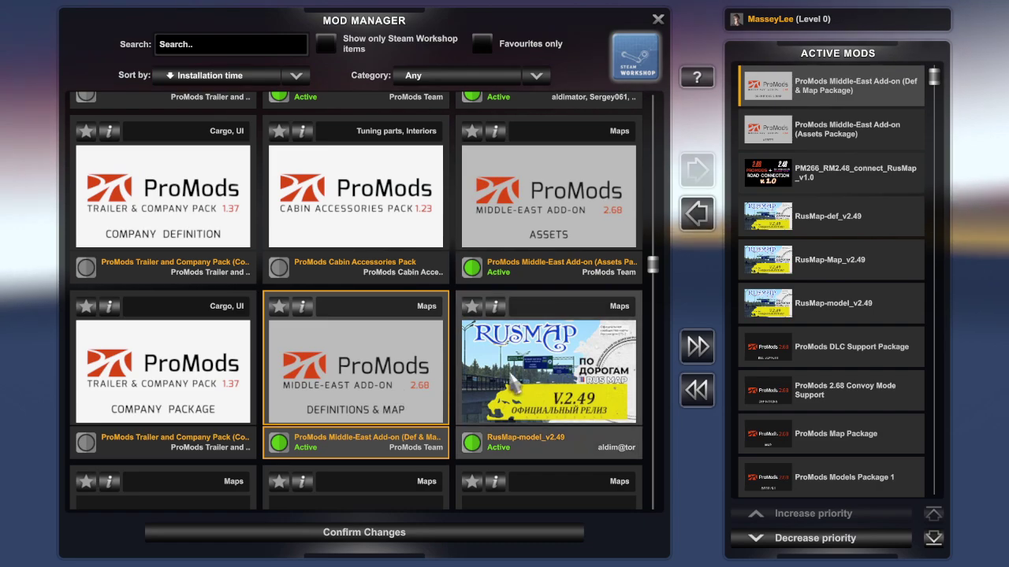